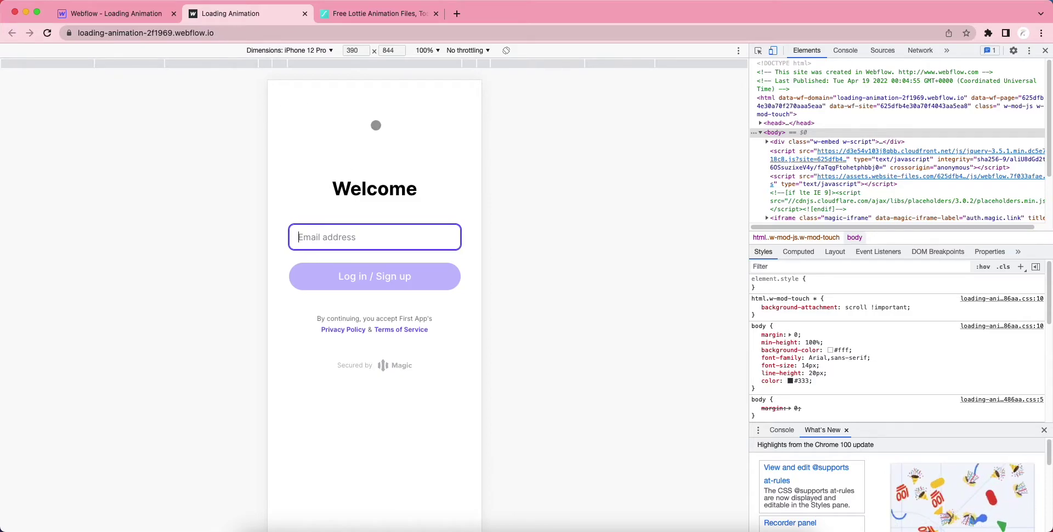
- Inspect the Magic login script's source address in the Home page's HTML Embed code
left_click(147, 20)
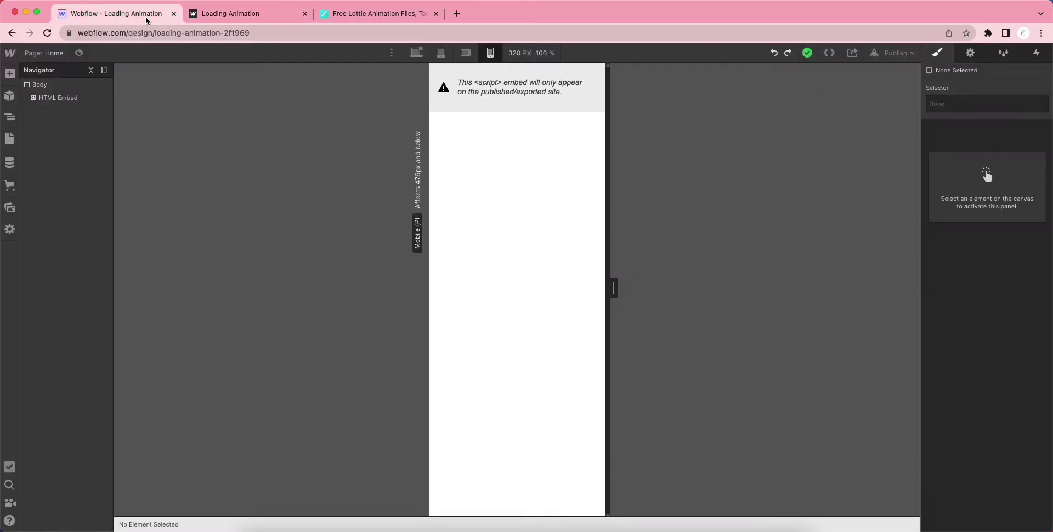
left_click(471, 99)
left_click(487, 118)
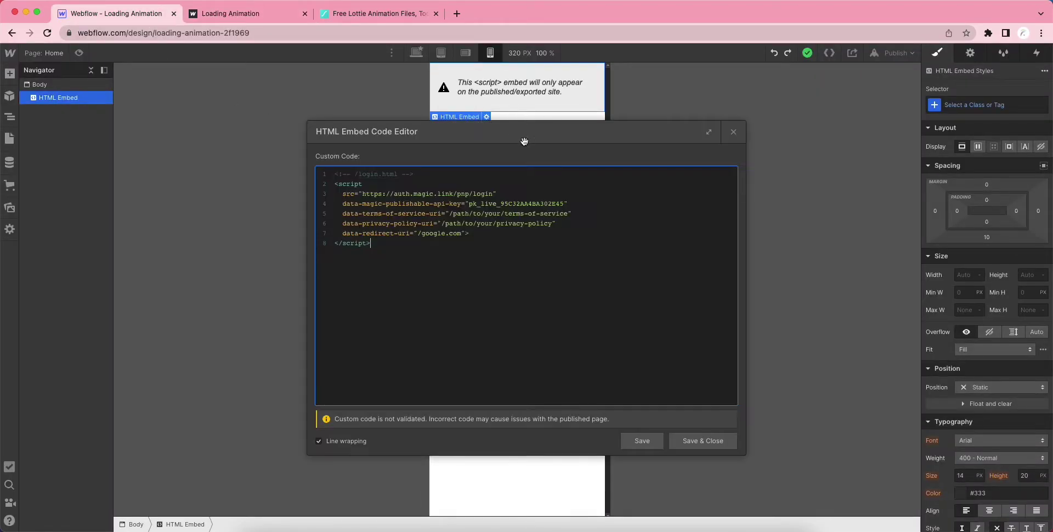
left_click_drag(396, 195, 449, 197)
left_click(732, 133)
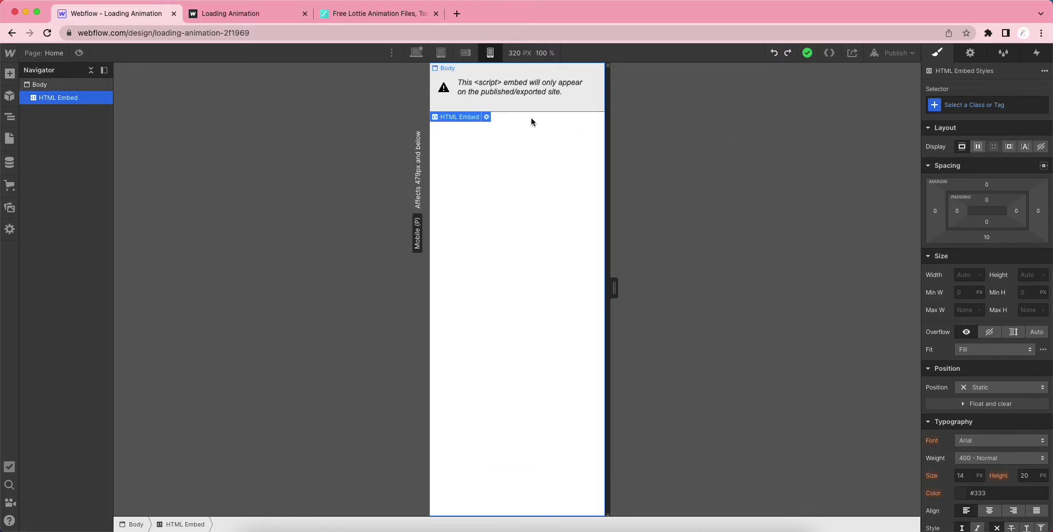
left_click(262, 16)
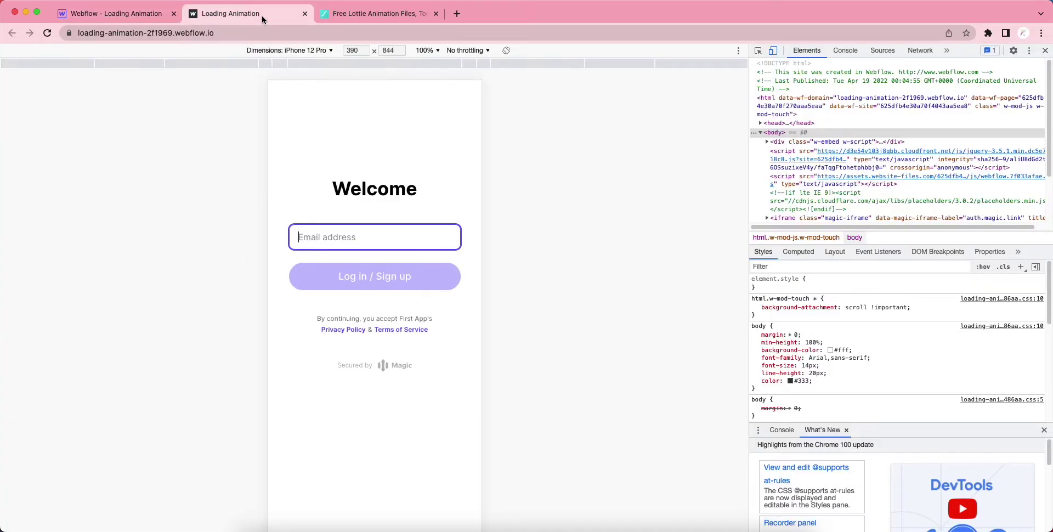
left_click(47, 34)
left_click(47, 34)
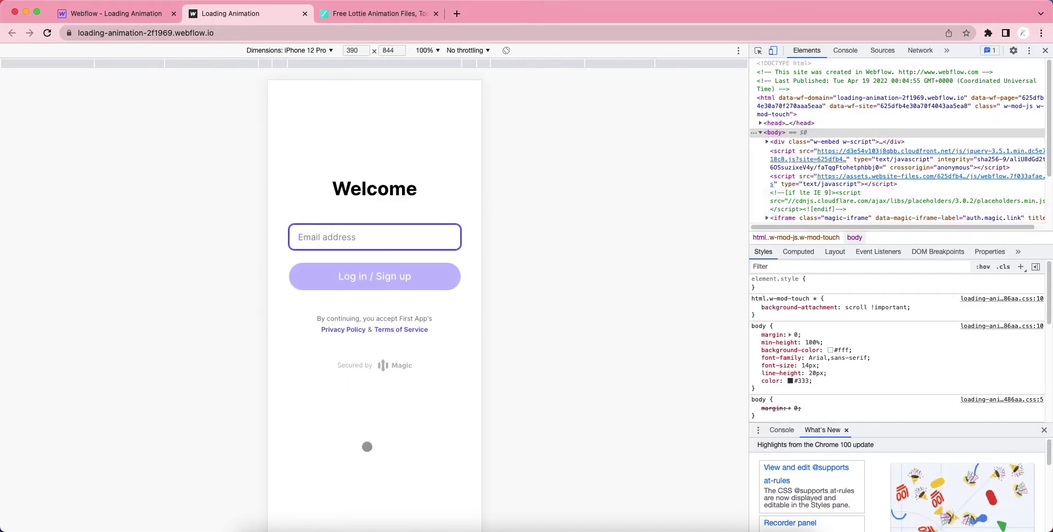
left_click(133, 15)
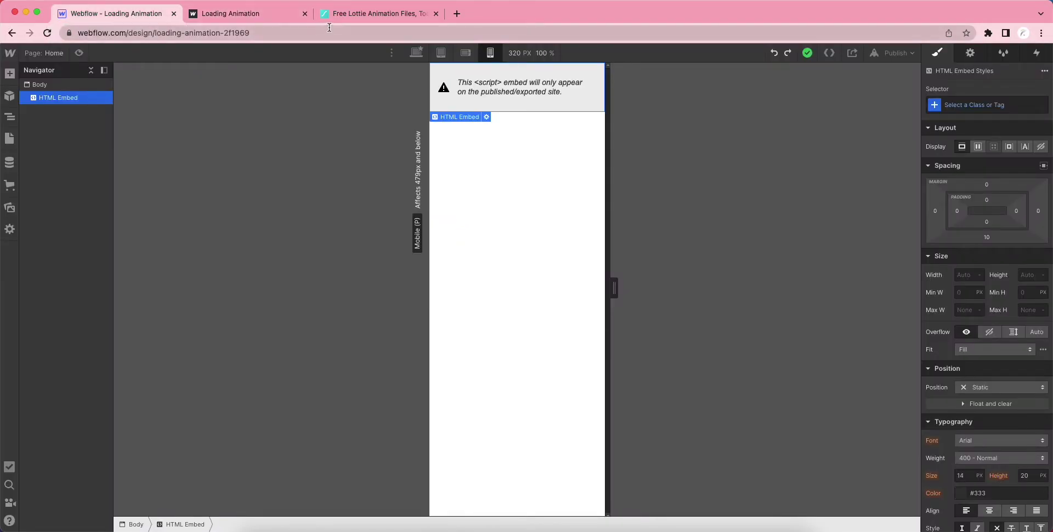
- Browse the LottieFiles 'loading' results and open the Edupia loading animation
left_click(353, 17)
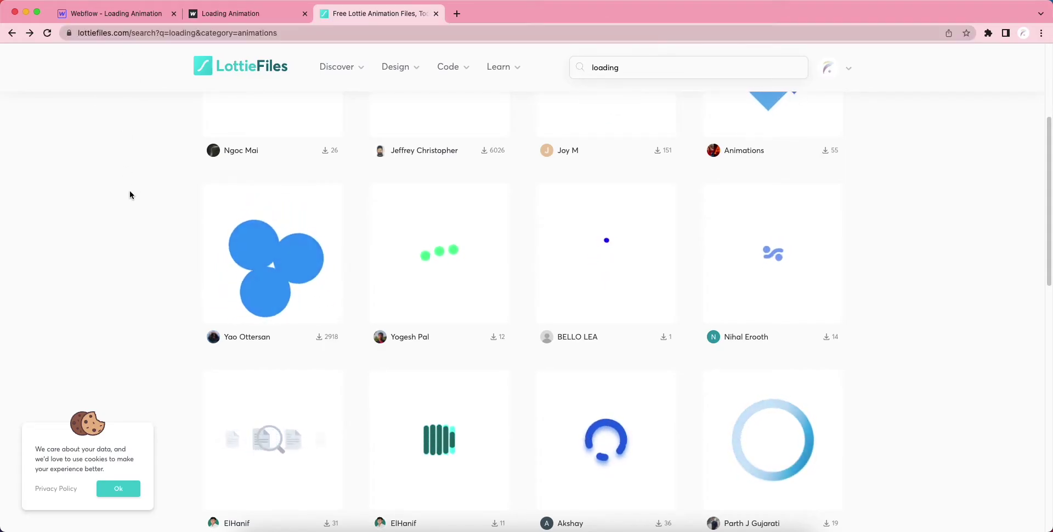
scroll(132, 186, "up", 4)
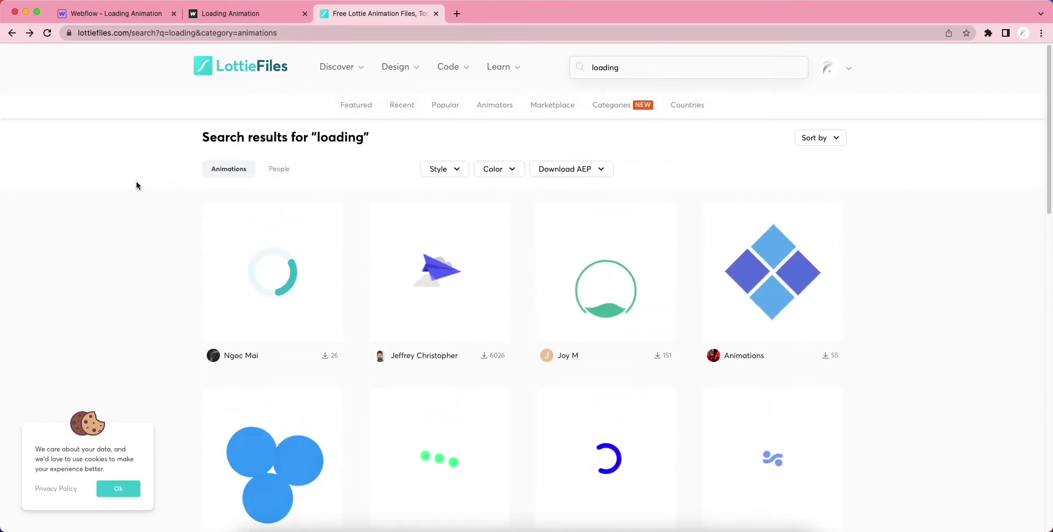
scroll(136, 185, "down", 5)
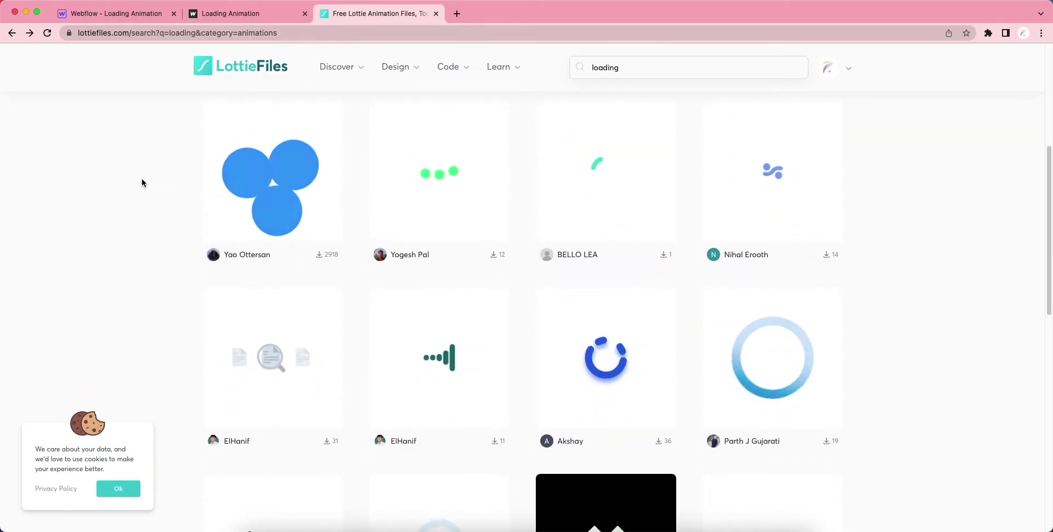
scroll(142, 180, "down", 4)
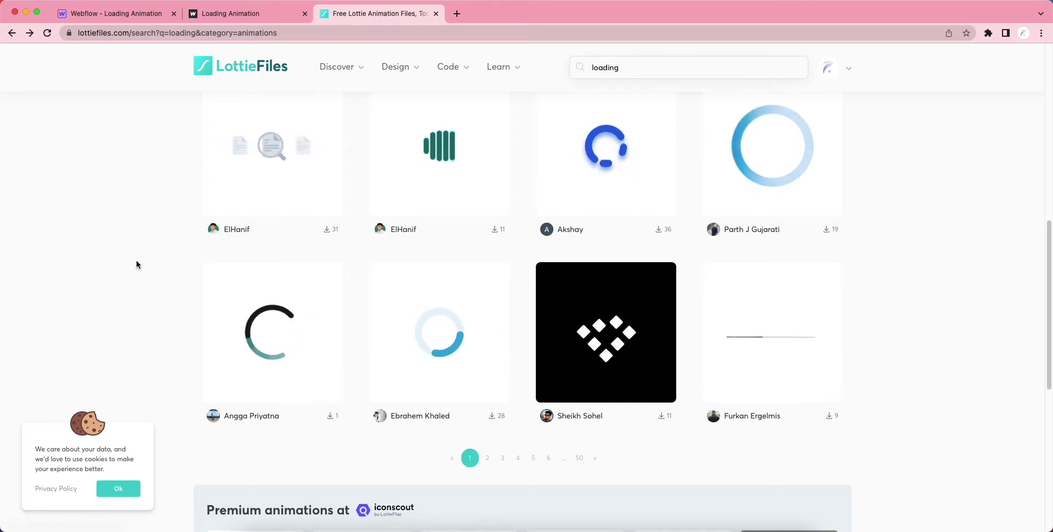
scroll(138, 266, "up", 6)
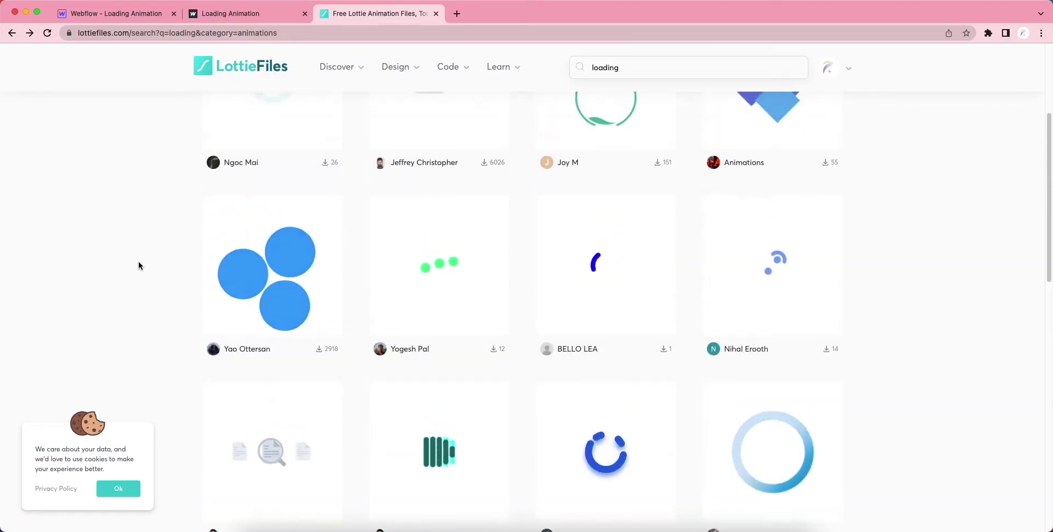
scroll(138, 266, "up", 4)
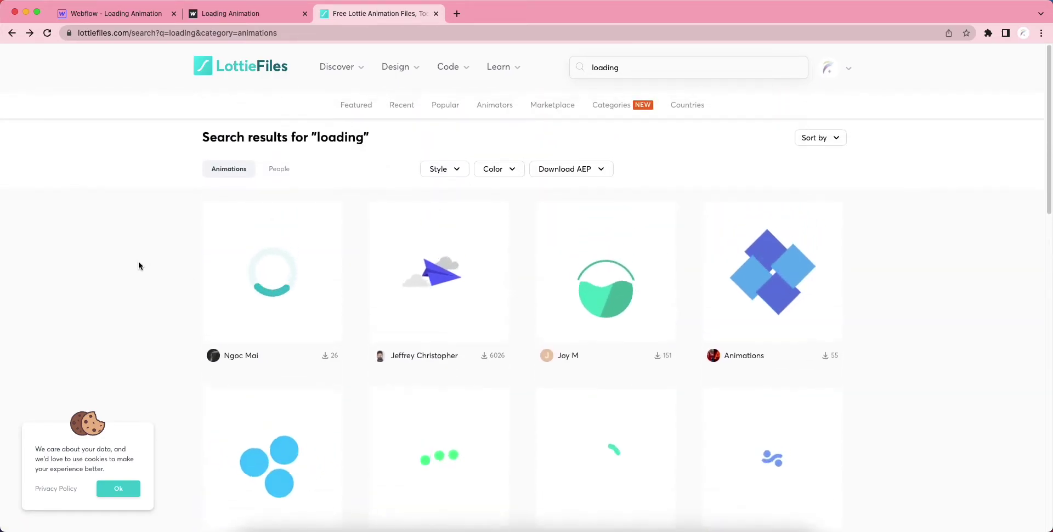
left_click(291, 284)
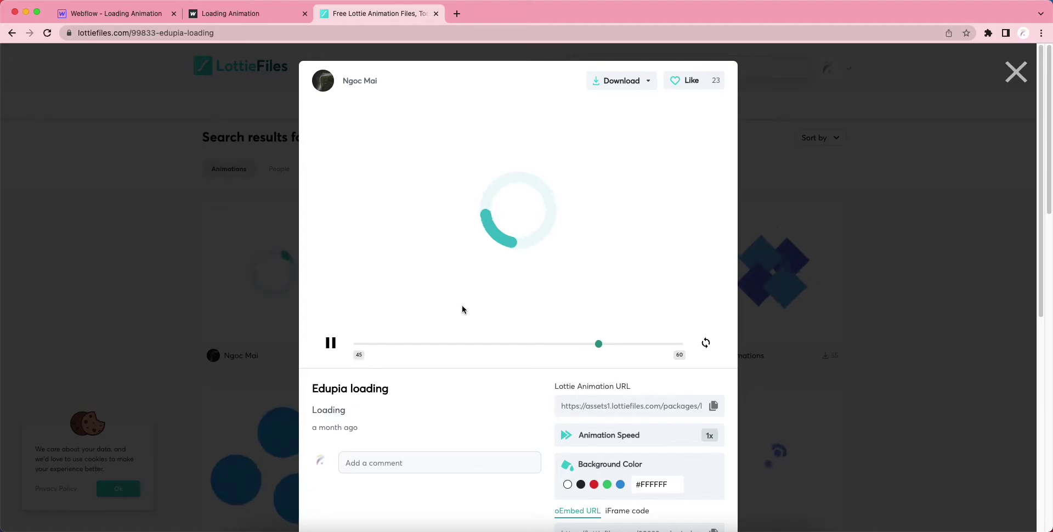
- Check the animation's download formats, then scroll down to its Edit Layer Colors section
scroll(512, 290, "down", 8)
scroll(512, 289, "up", 8)
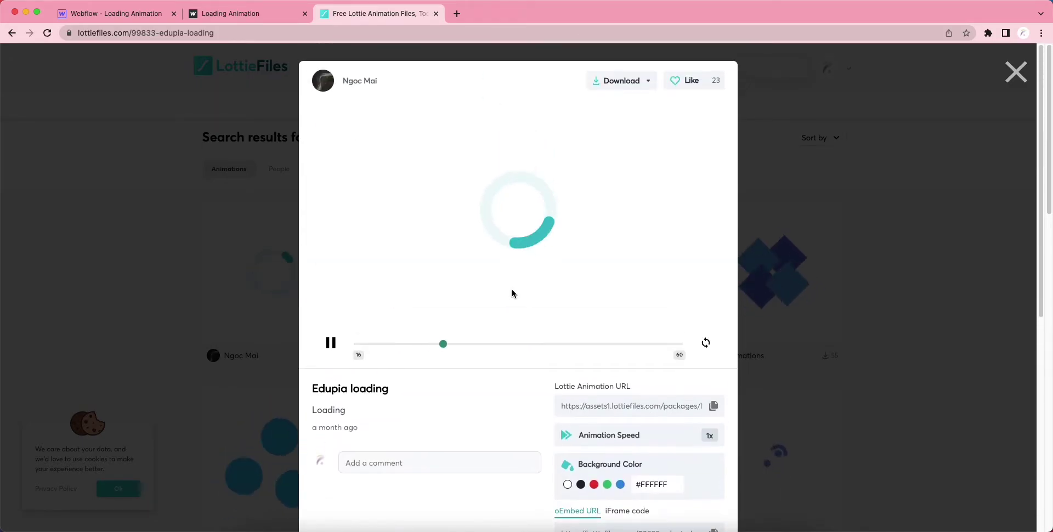
left_click(648, 80)
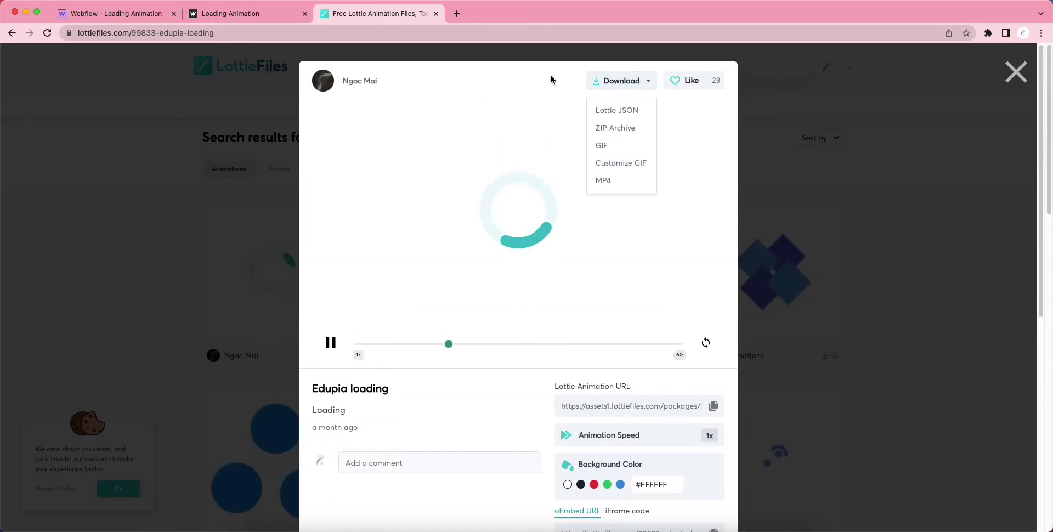
left_click(517, 250)
scroll(526, 296, "down", 3)
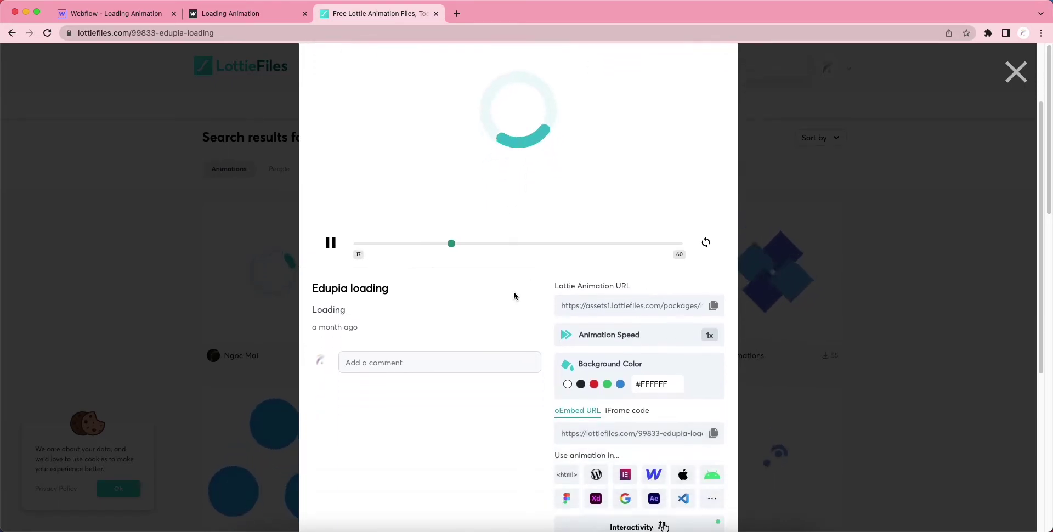
scroll(524, 416, "down", 3)
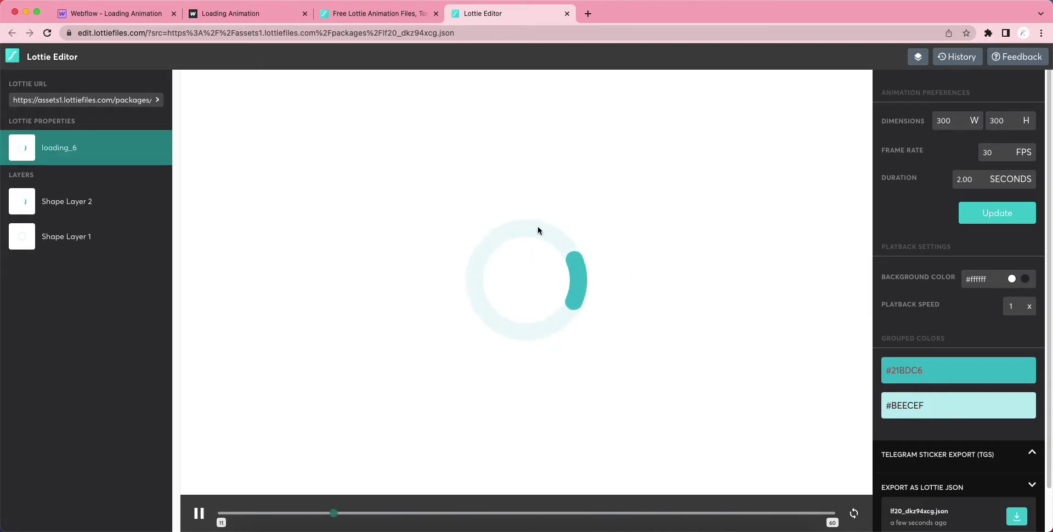
- Change the spinner arc's #21BDC6 swatch to purple #B43FDC and apply the update
left_click(938, 378)
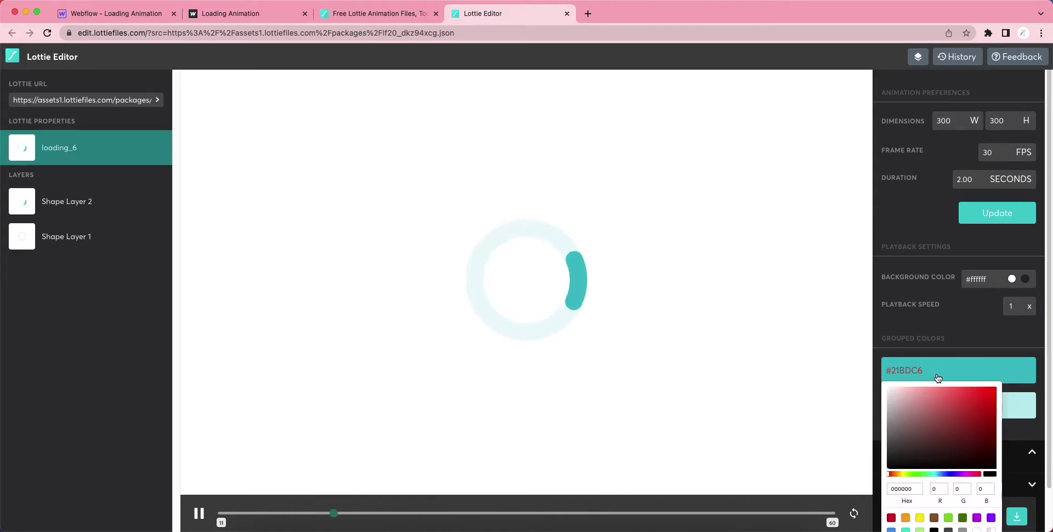
left_click(926, 475)
mouse_move(957, 418)
left_mouse_down()
mouse_move(962, 406)
mouse_move(950, 423)
mouse_move(980, 419)
mouse_move(965, 413)
left_mouse_up()
left_click(961, 475)
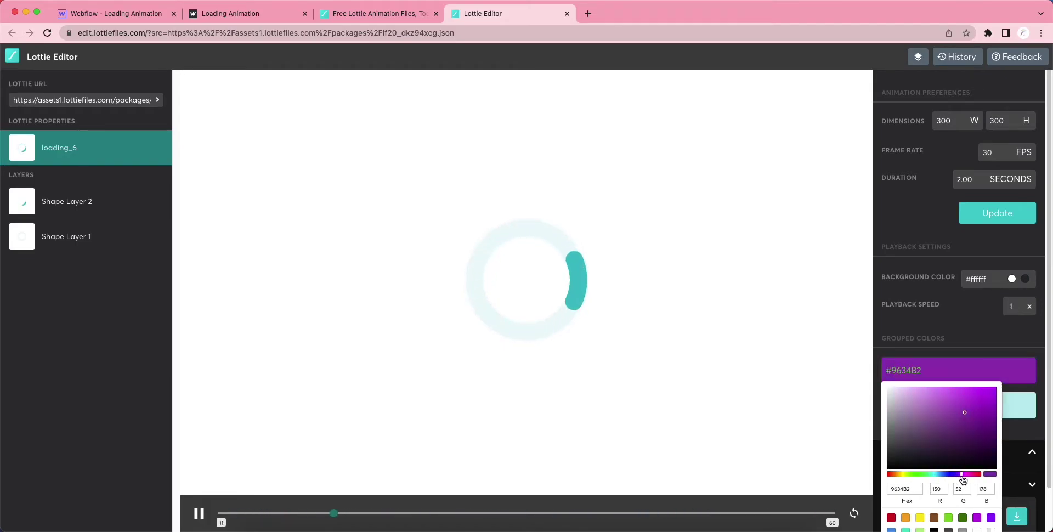
left_click(965, 402)
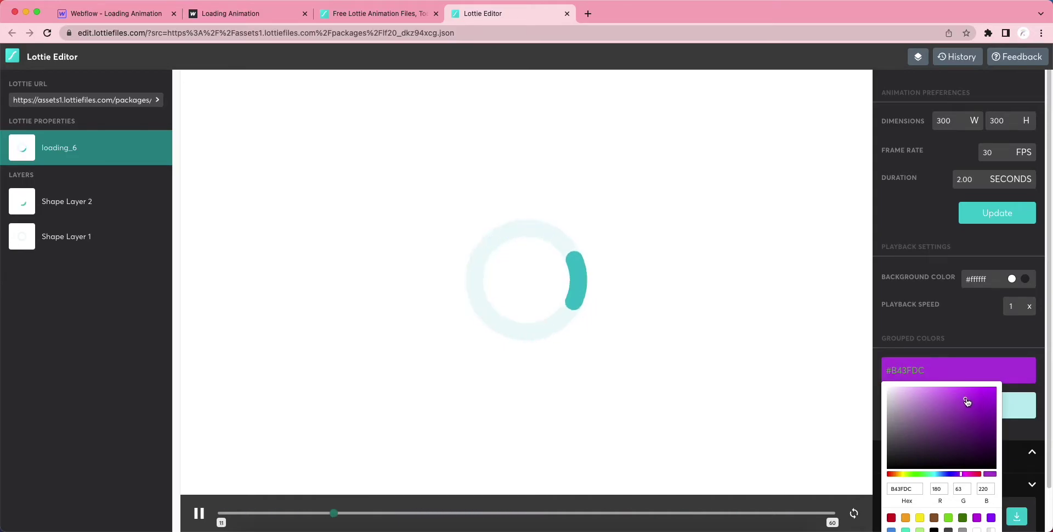
scroll(1048, 406, "down", 2)
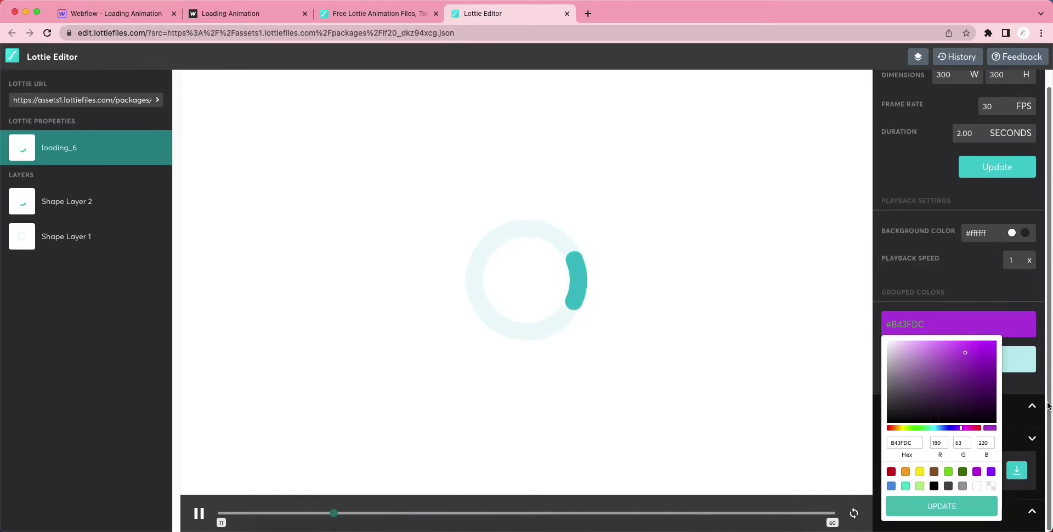
left_click(941, 506)
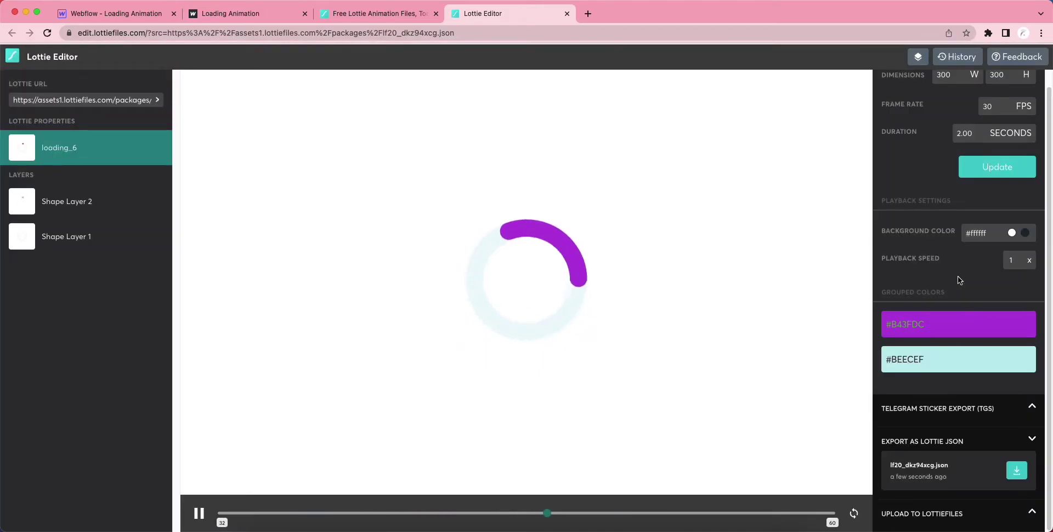
- Recolour the ring from #BEECEF to pale pink #F9DCFC, then download the spinner as Lottie JSON
left_click(925, 364)
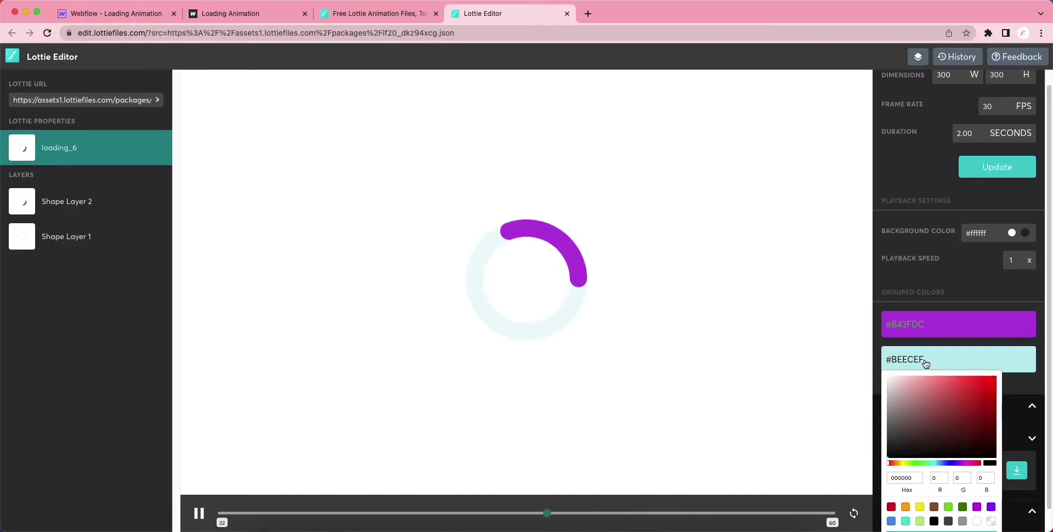
left_click_drag(947, 465, 963, 464)
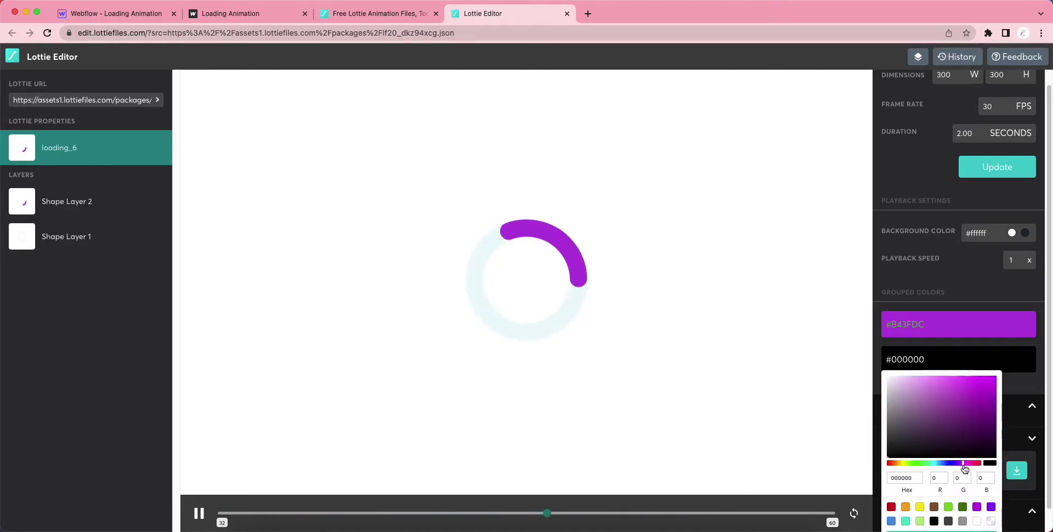
left_click(909, 382)
left_click_drag(909, 382, 902, 380)
scroll(987, 494, "down", 1)
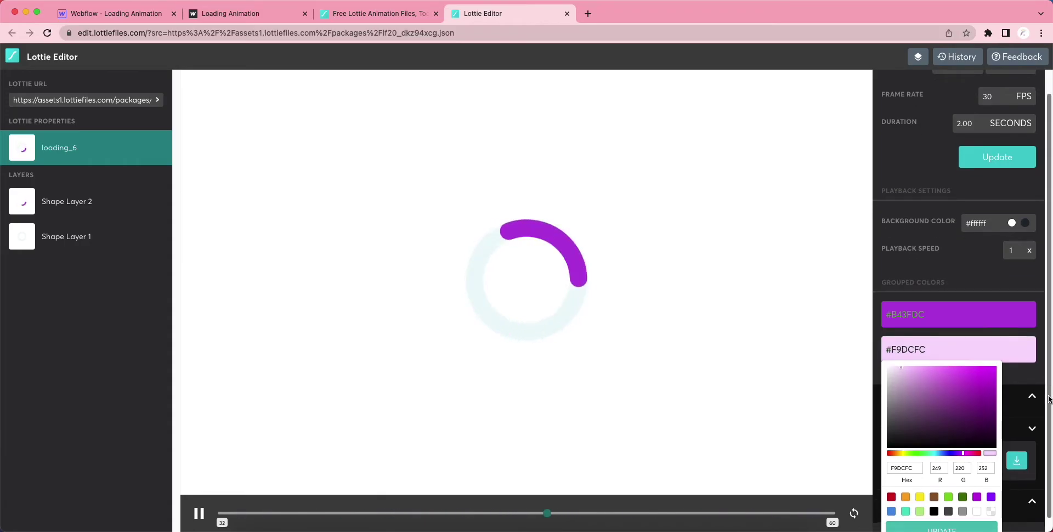
left_click(942, 517)
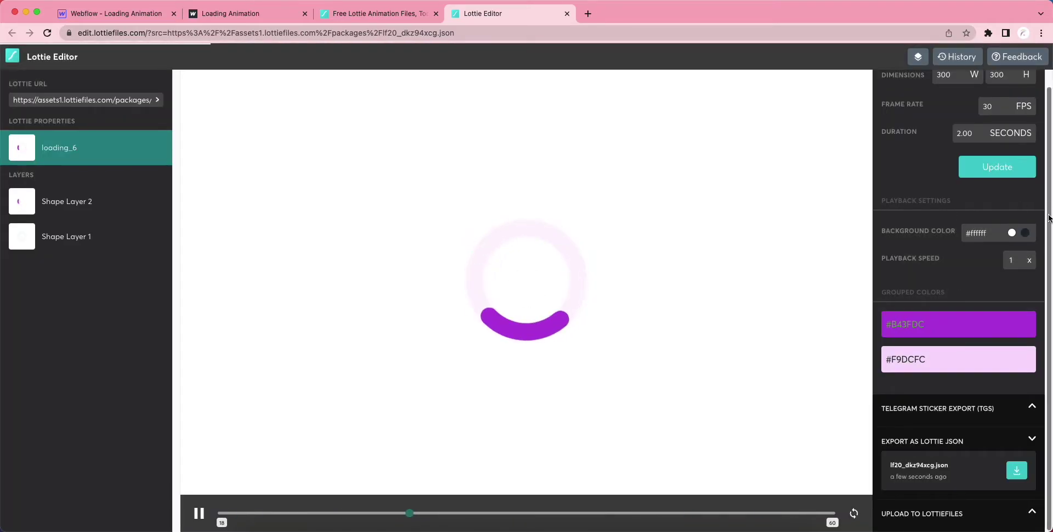
left_click(1016, 470)
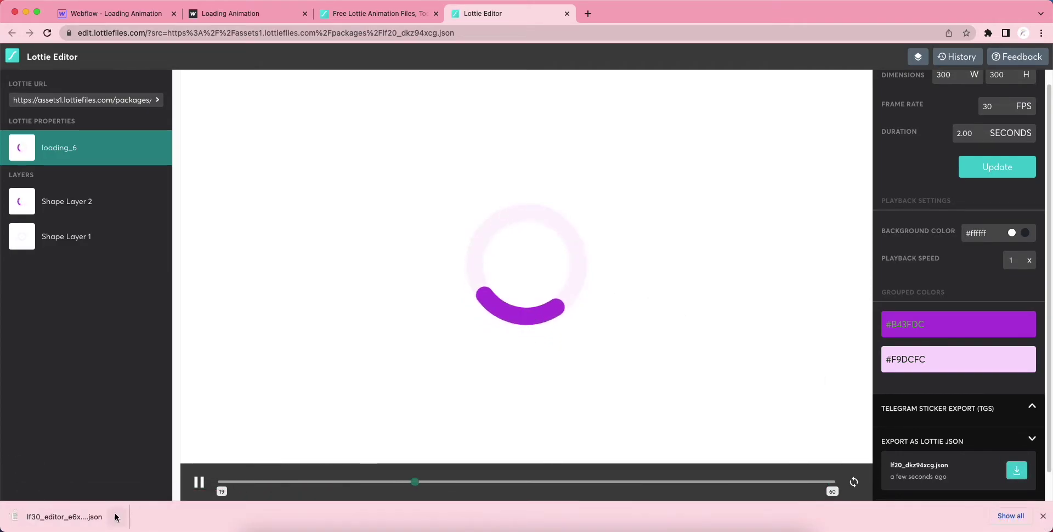
left_click(123, 16)
- Add a Div Block inside the page Body
left_click(32, 84)
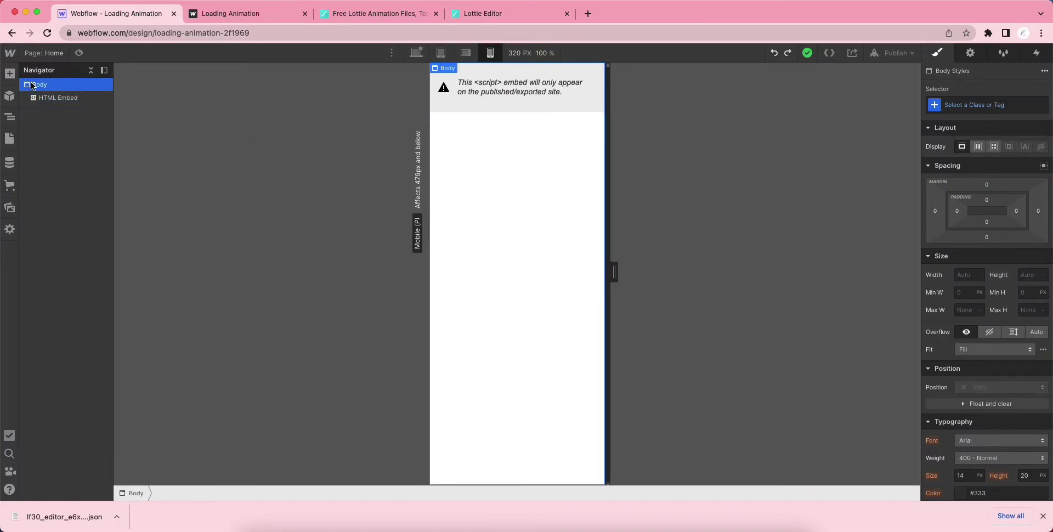
left_click(10, 73)
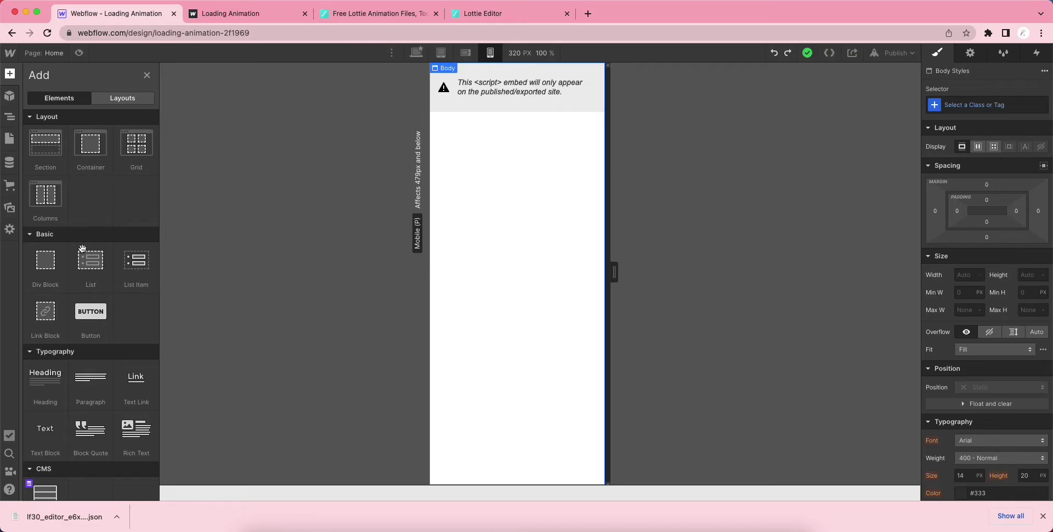
left_click_drag(45, 260, 45, 98)
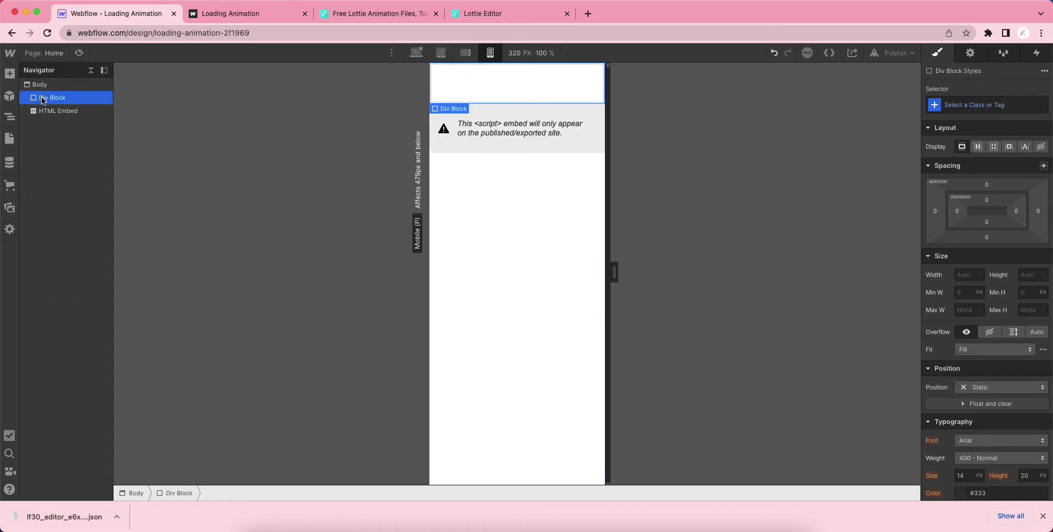
- Drag a Lottie Animation element from the Add panel into the Div Block
left_click(9, 73)
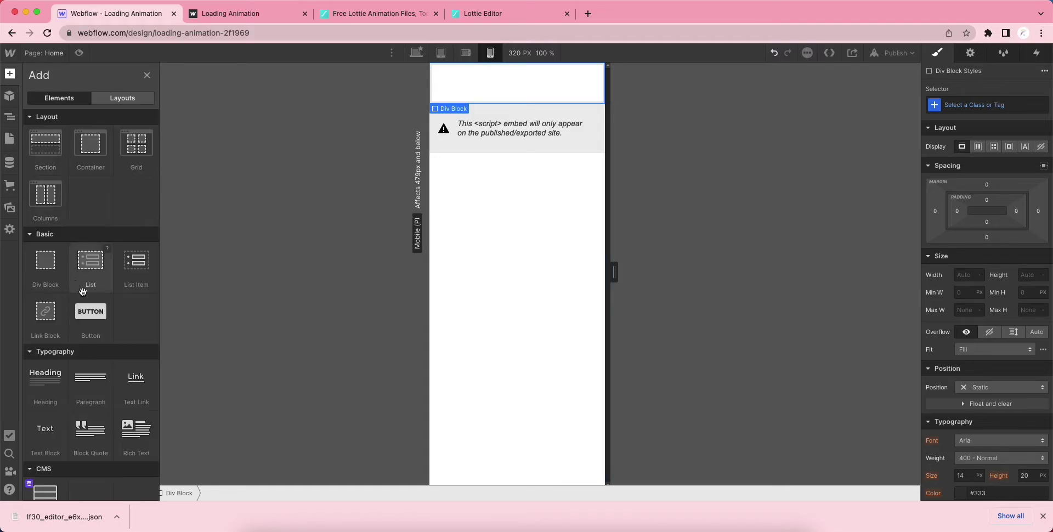
scroll(81, 289, "down", 10)
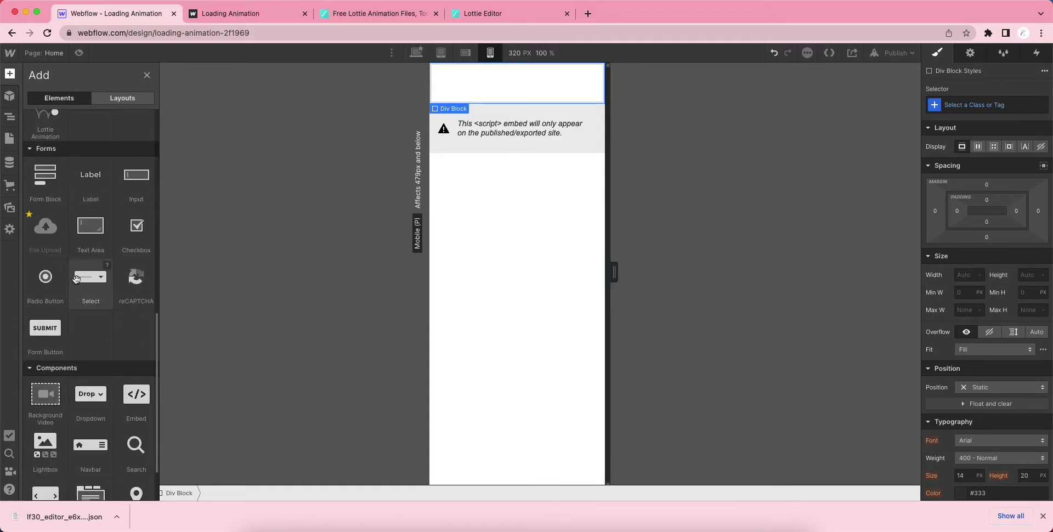
scroll(70, 275, "up", 1)
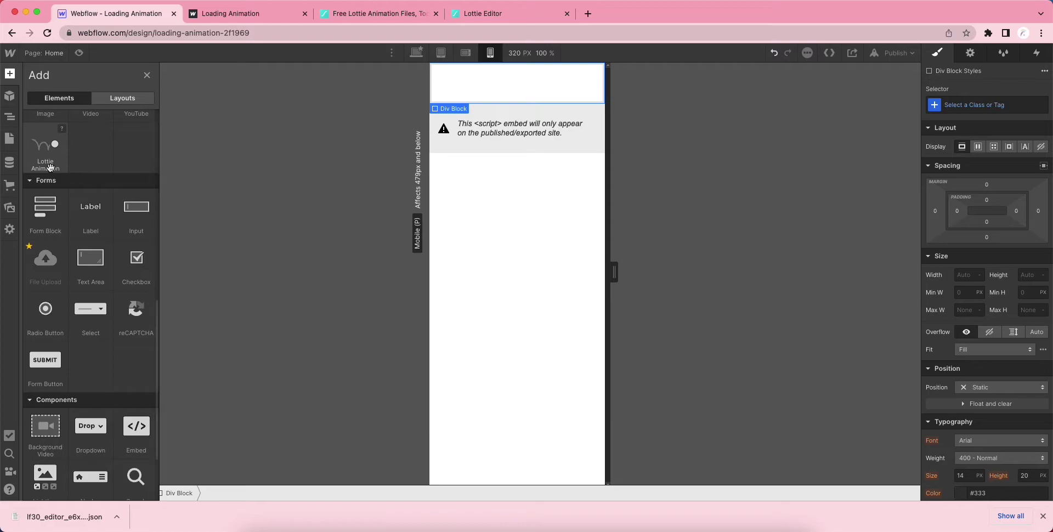
left_click_drag(49, 167, 55, 105)
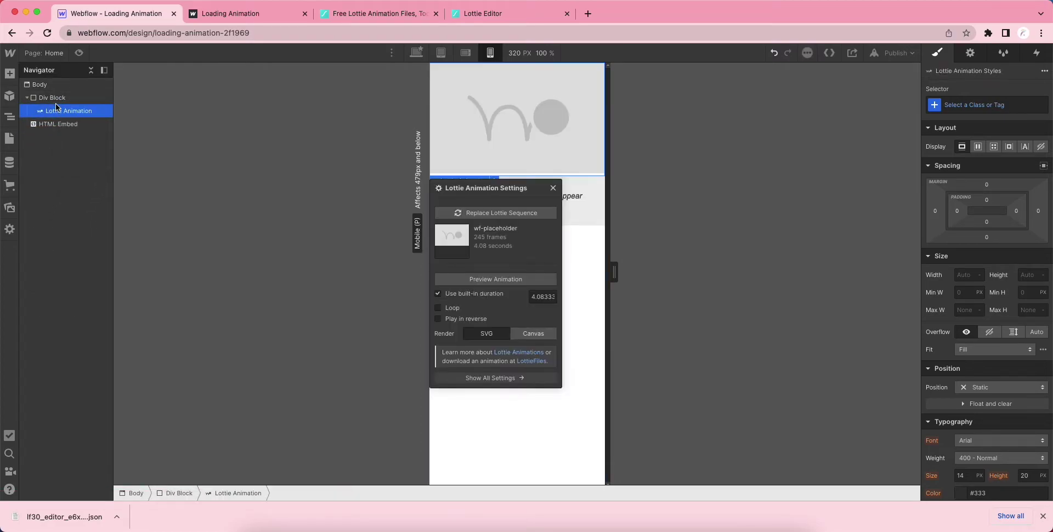
- Upload lf30_editor_e6xiripb.json from Downloads to replace the placeholder Lottie animation
left_click(492, 214)
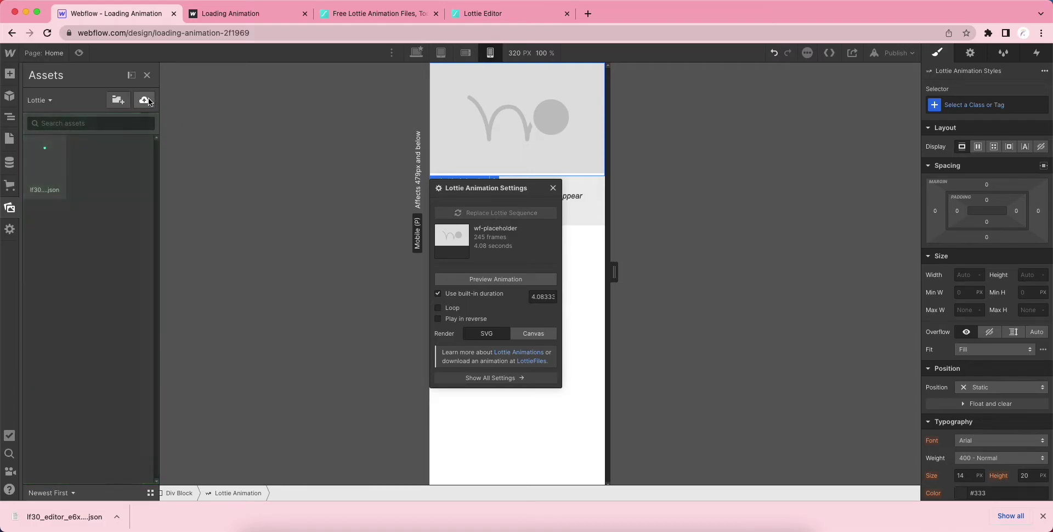
left_click(144, 100)
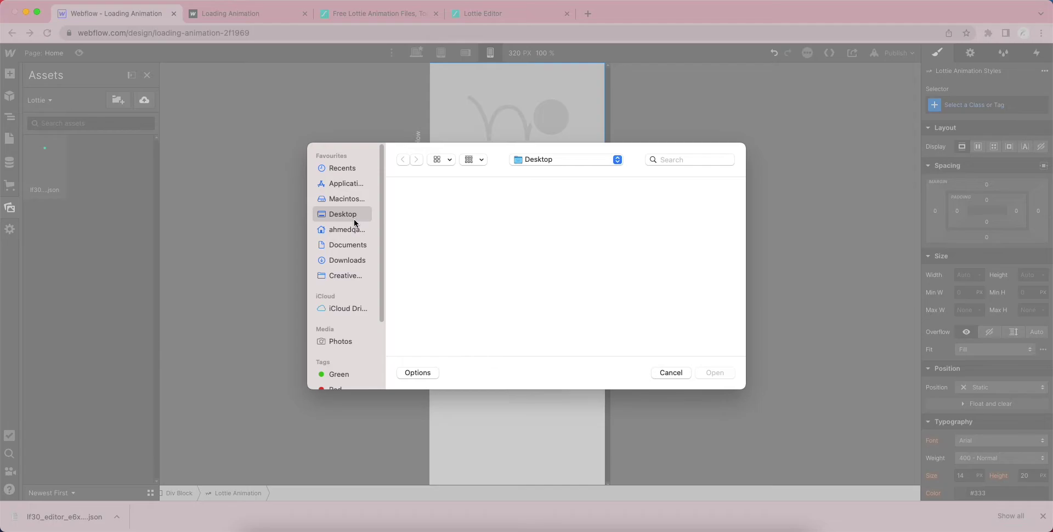
left_click(347, 260)
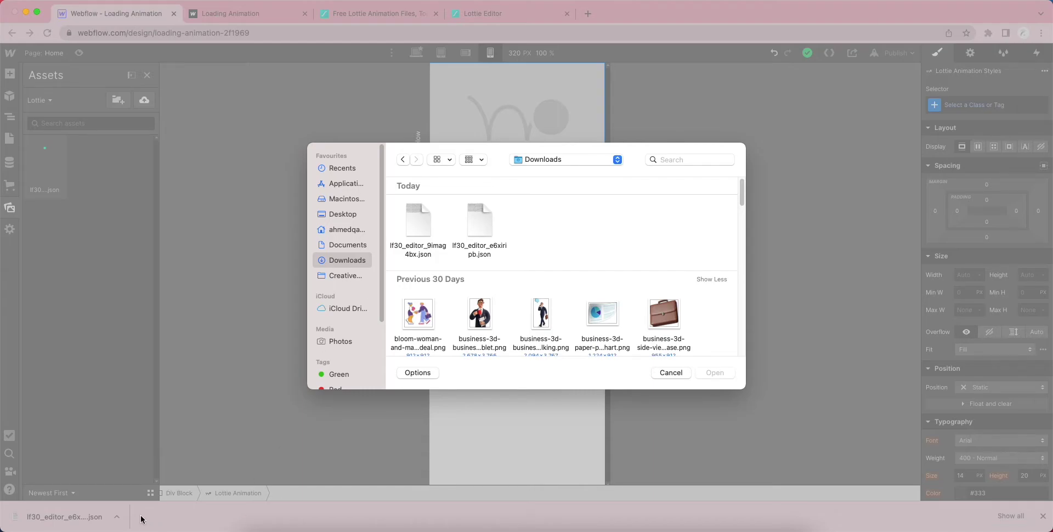
left_click(475, 252)
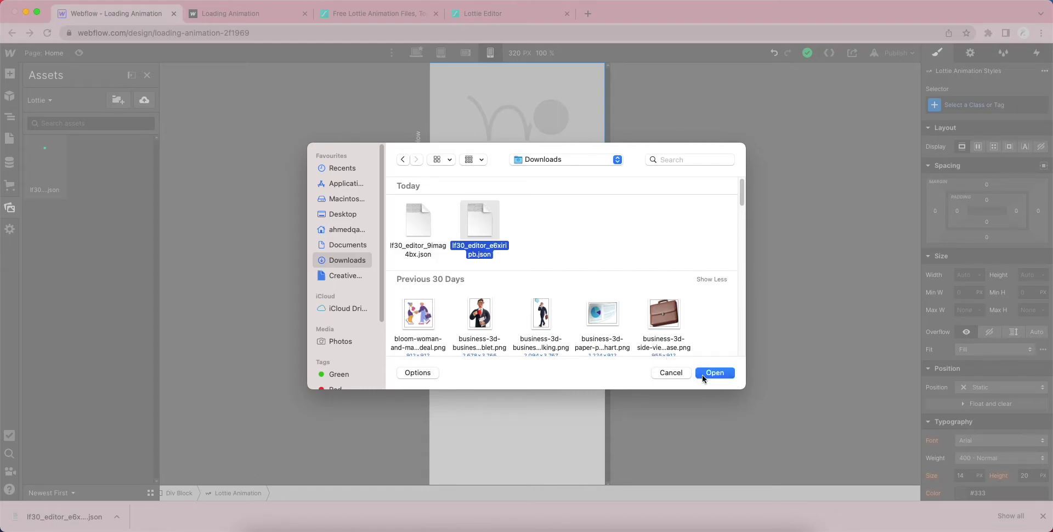
left_click(707, 372)
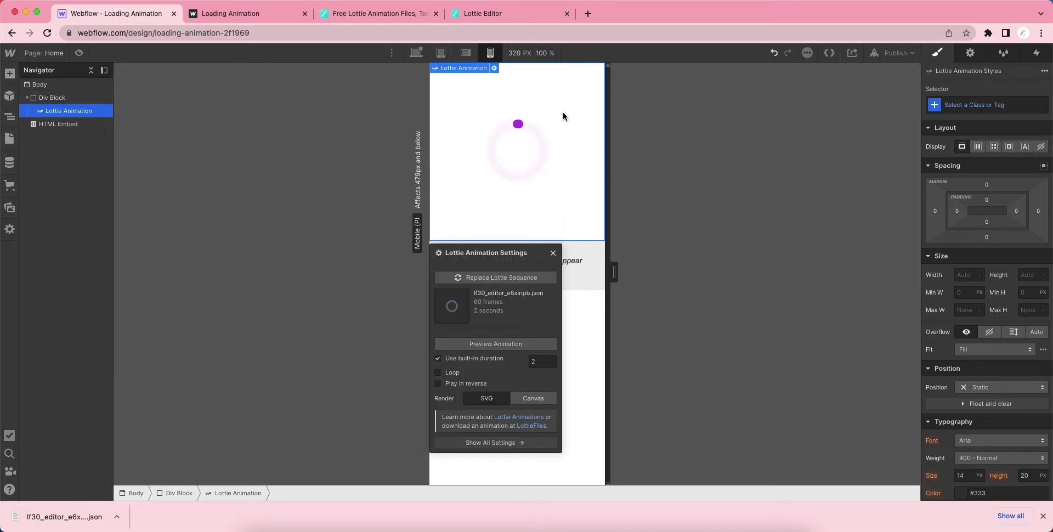
left_click(553, 254)
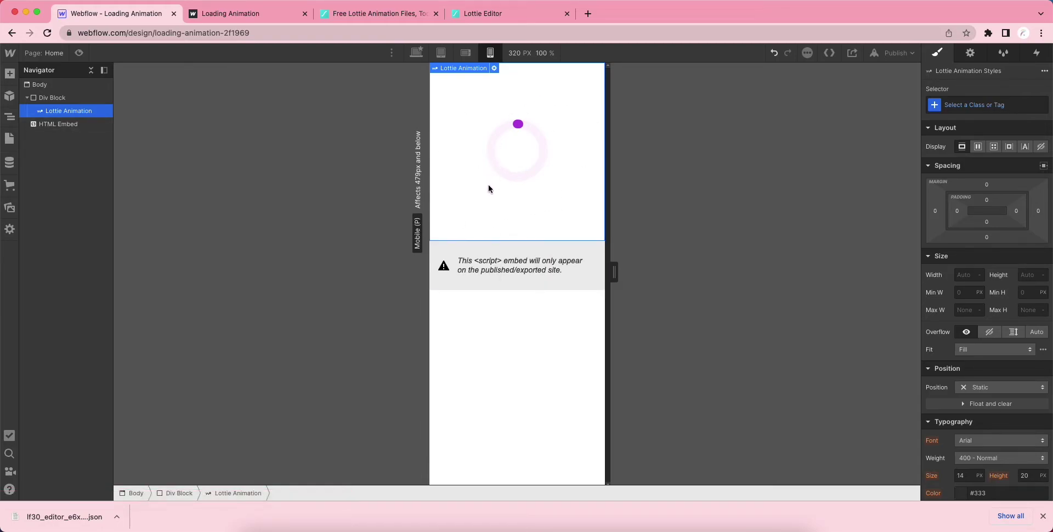
- Make the Div Block absolutely positioned with the Full preset so it covers the page
left_click(1044, 517)
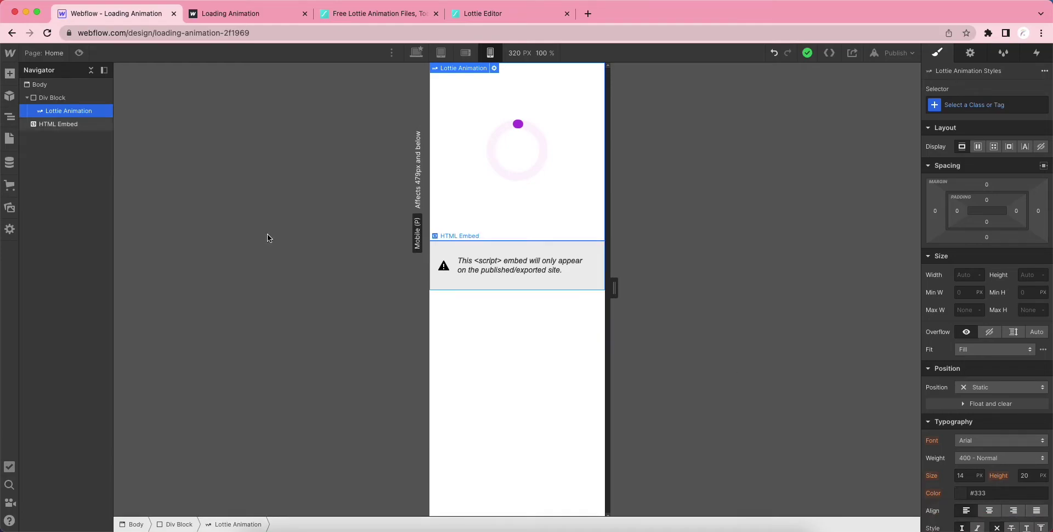
left_click(46, 99)
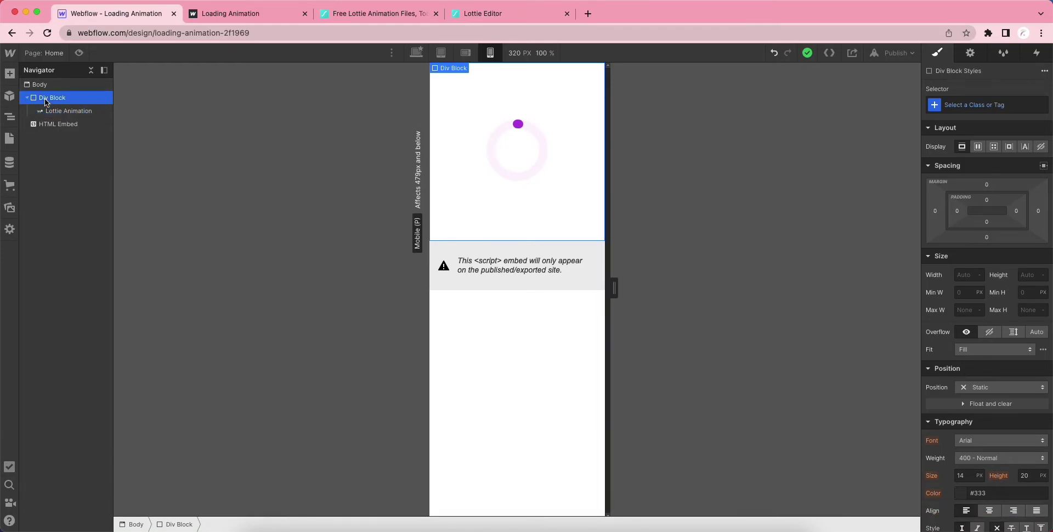
left_click(966, 387)
left_click(972, 415)
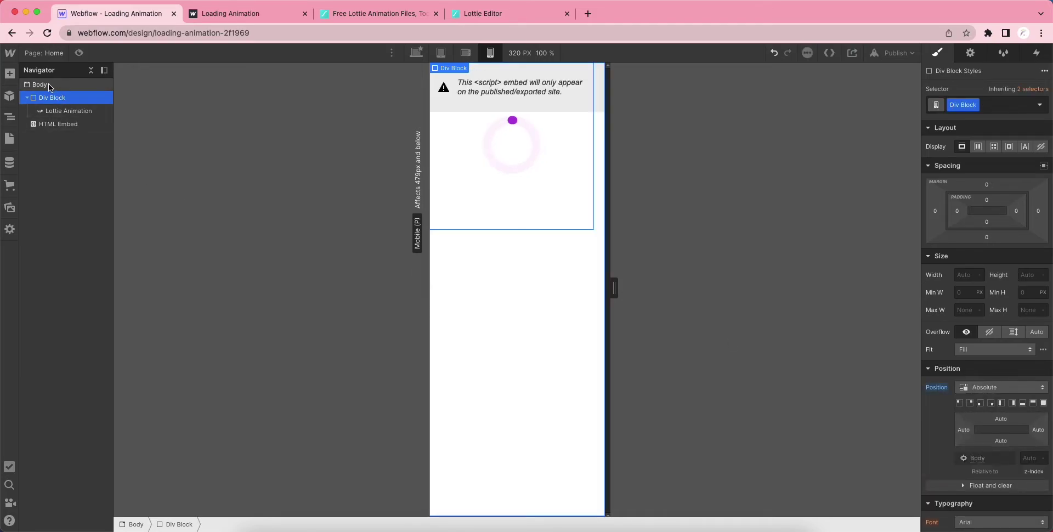
left_click(1043, 404)
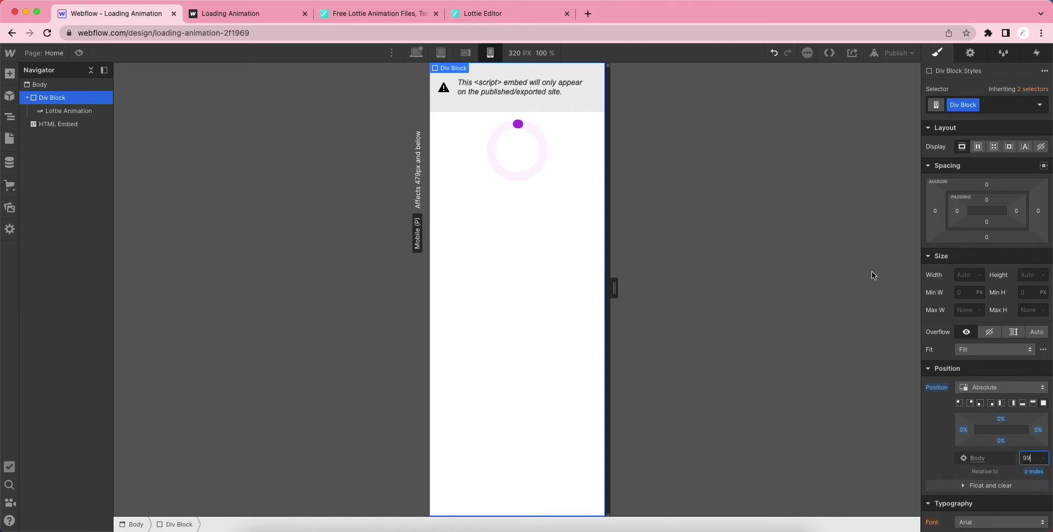
- Reselect the Div Block overlay, then select the Lottie Animation element inside it
left_click(57, 112)
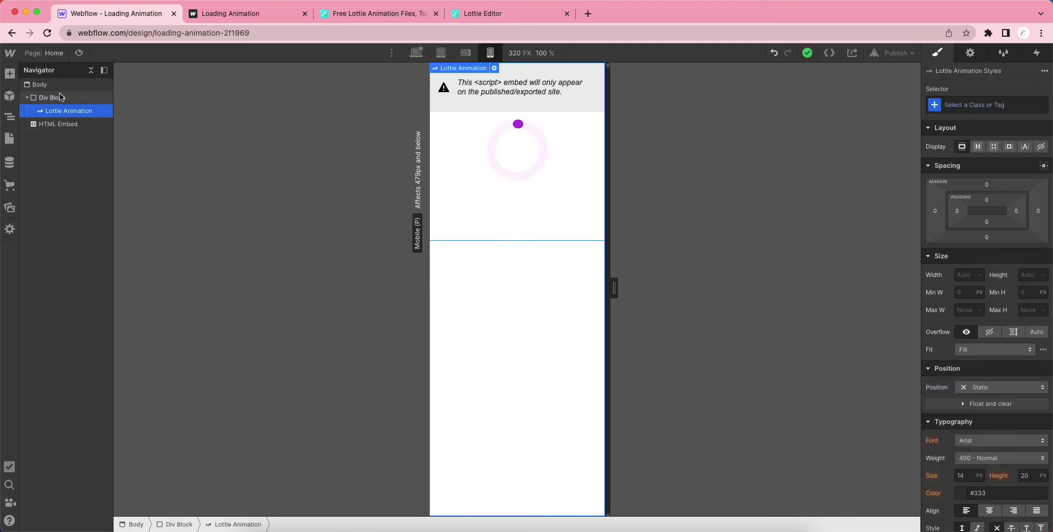
left_click(60, 98)
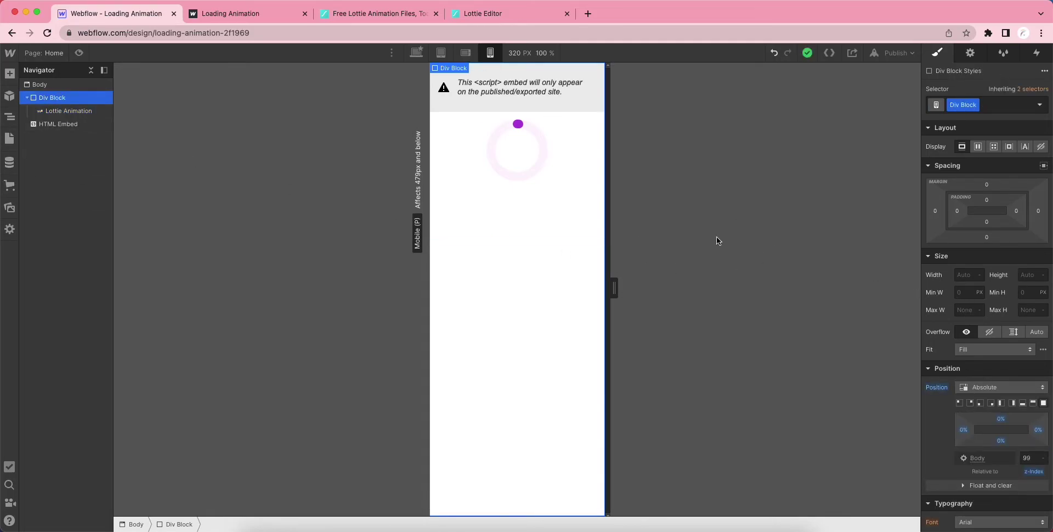
left_click(78, 111)
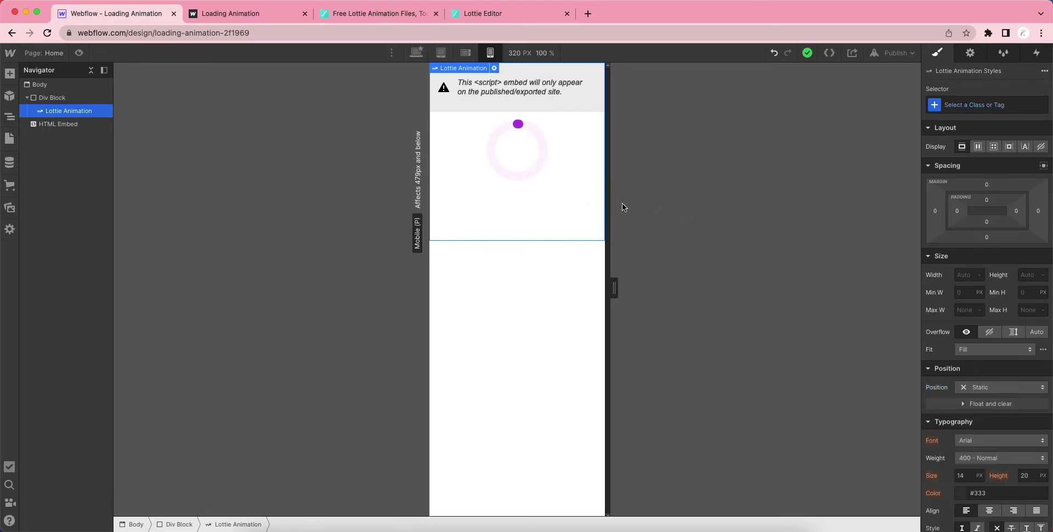
- Set the Div Block overlay to Flex display with align and justify centered
left_click(44, 97)
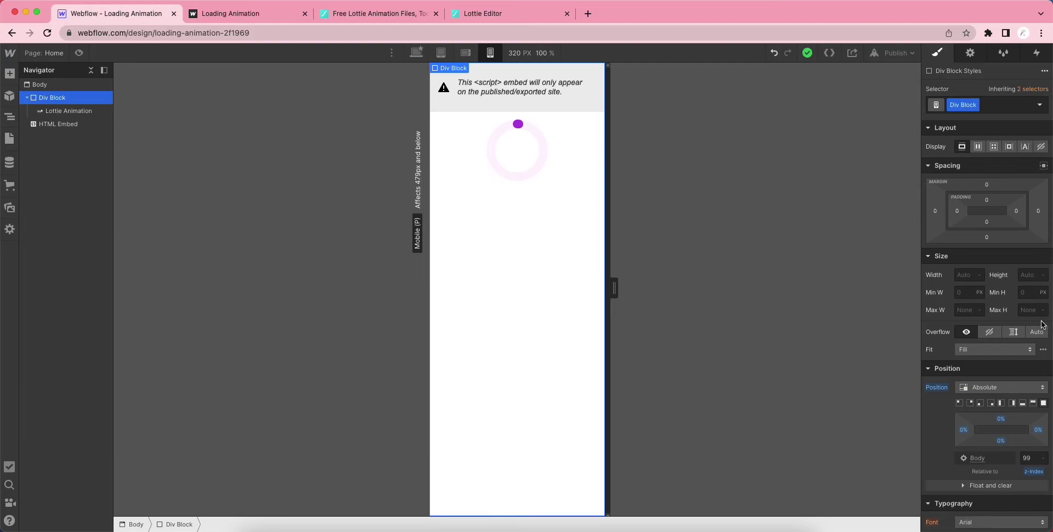
left_click(980, 147)
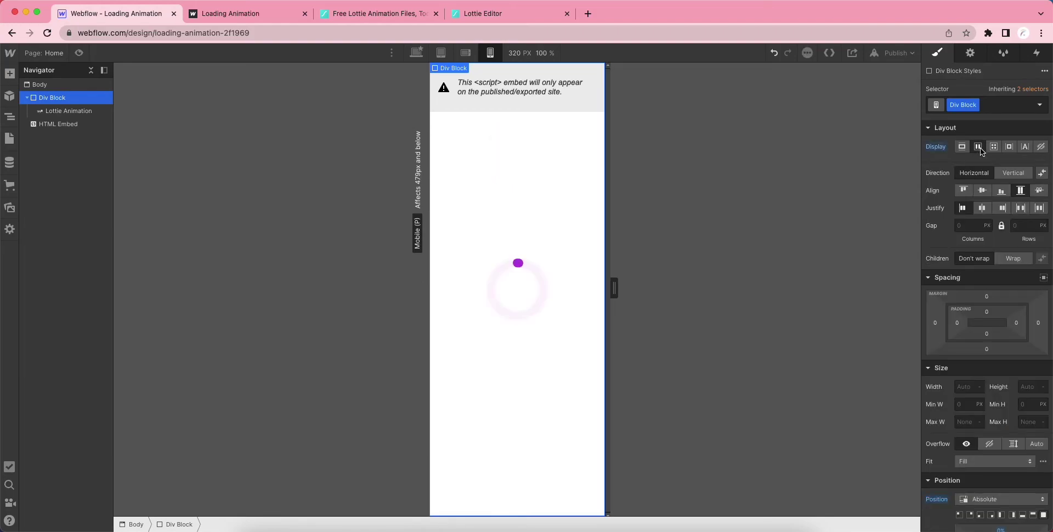
left_click(983, 190)
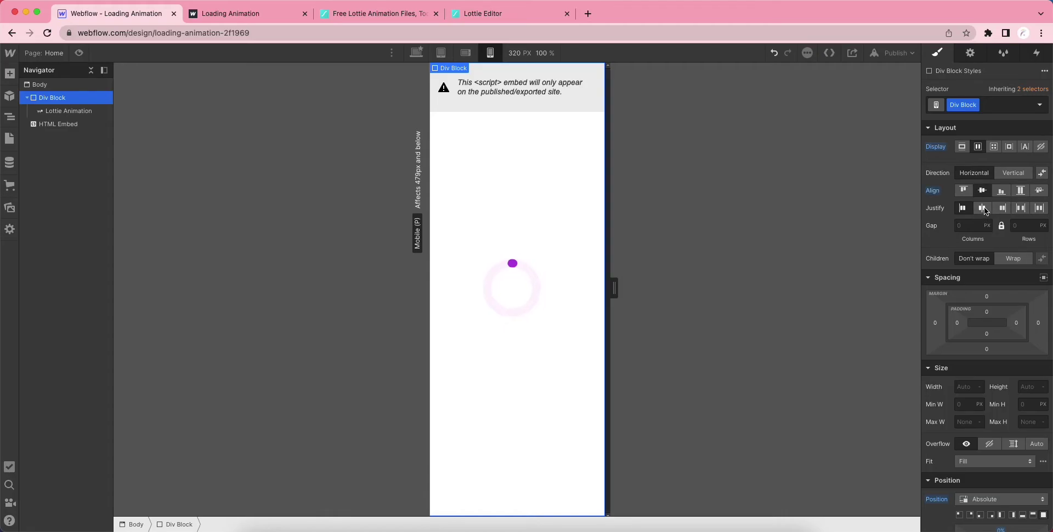
left_click(985, 209)
- Set the Lottie Animation element's width to 200 px
left_click(57, 112)
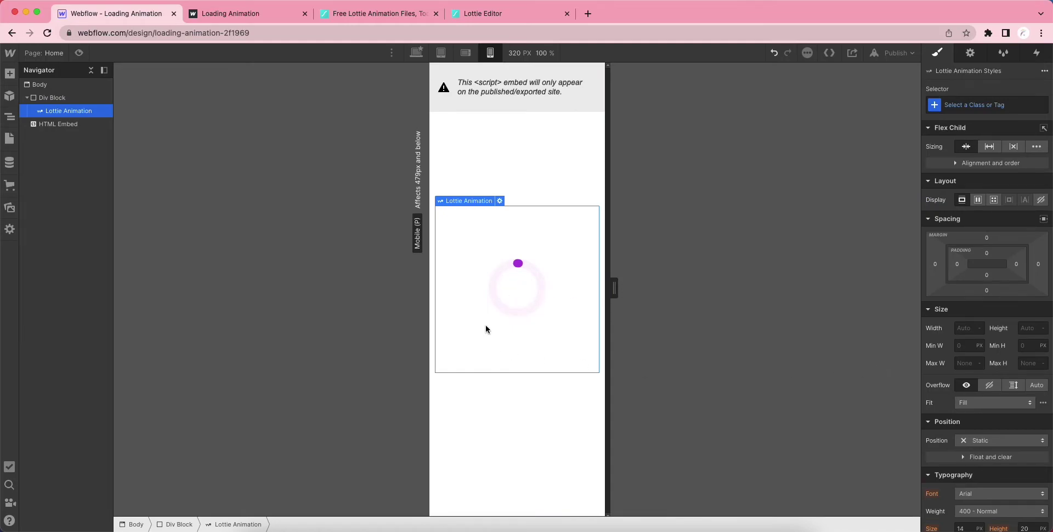
left_click(967, 328)
type("100")
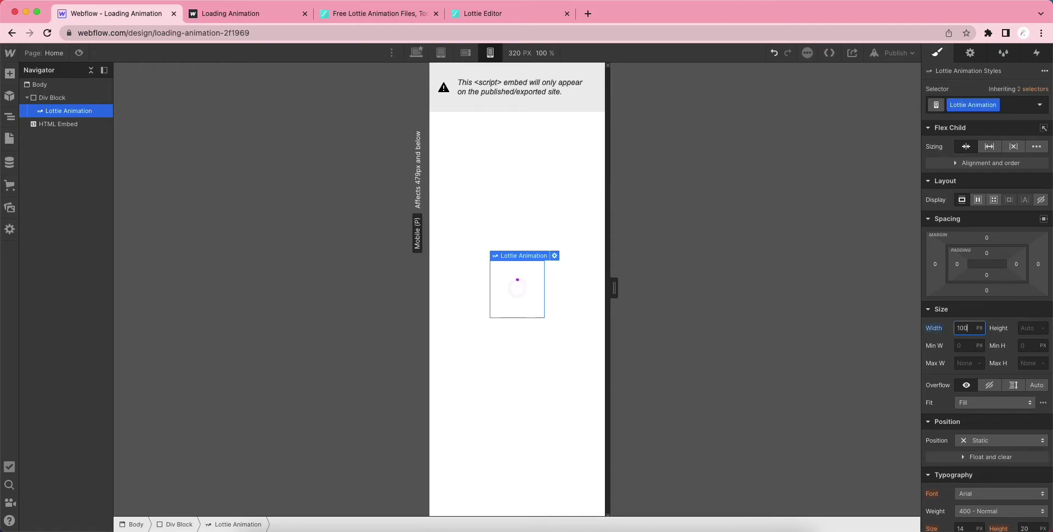
key("super+a")
type("200")
key("Return")
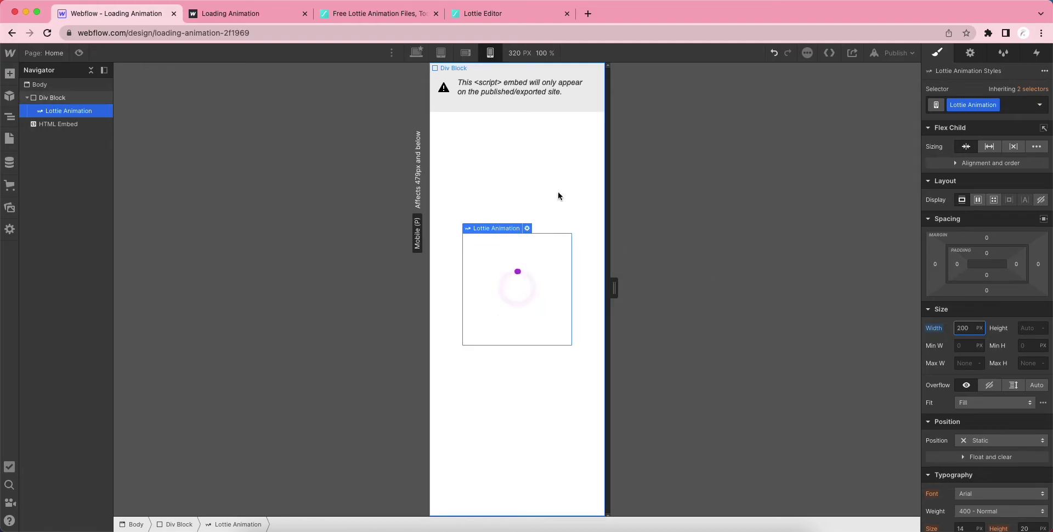
- Add a Page Load trigger that starts an animation when the page starts loading
left_click(558, 173)
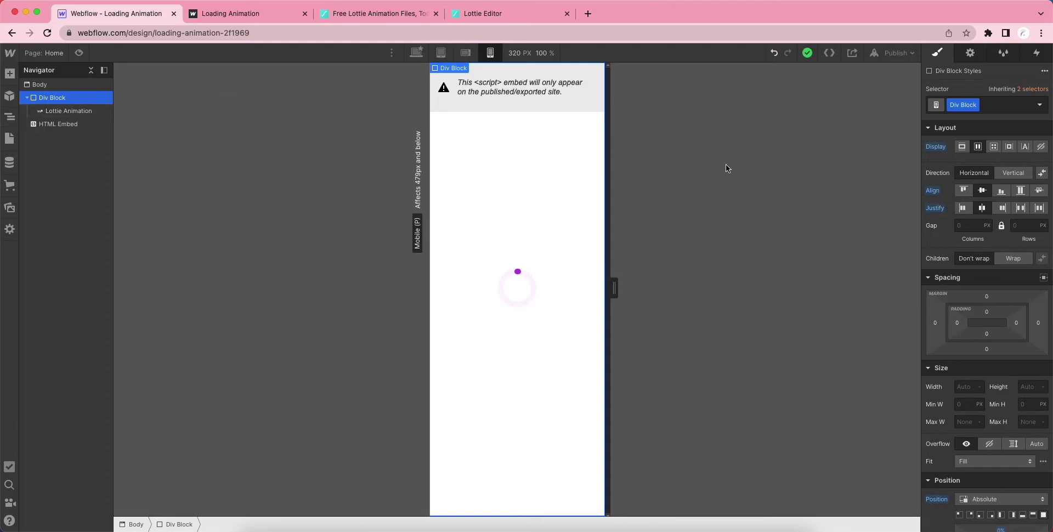
left_click(1038, 53)
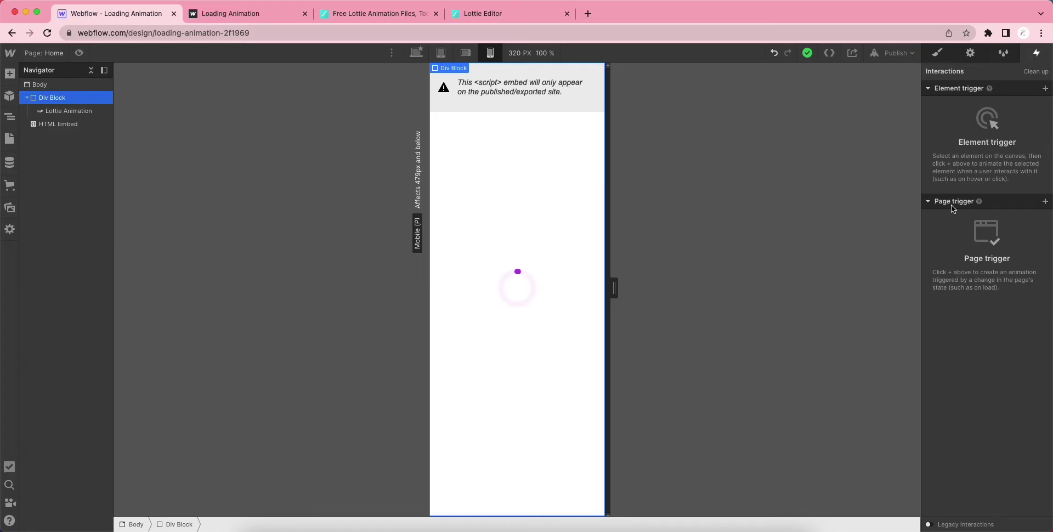
left_click(1046, 202)
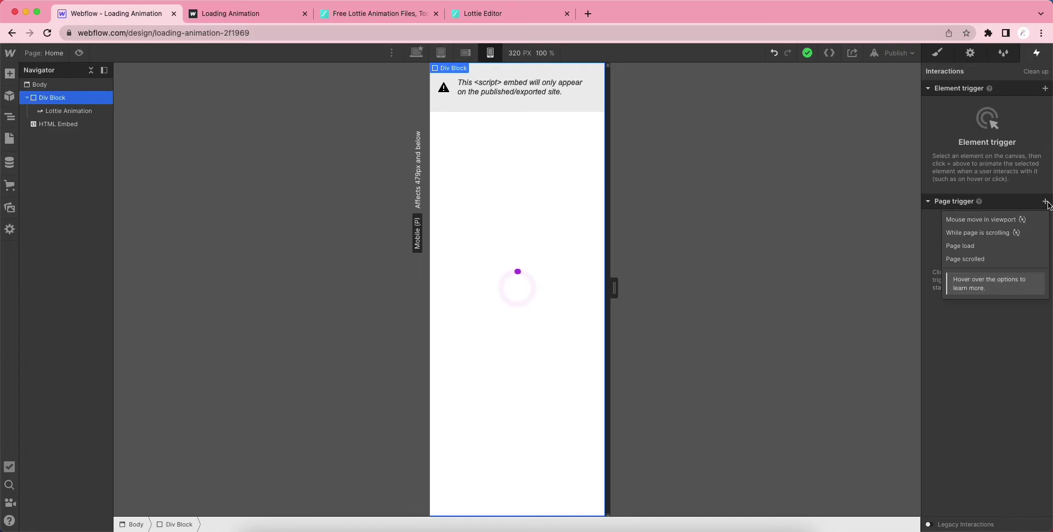
left_click(966, 246)
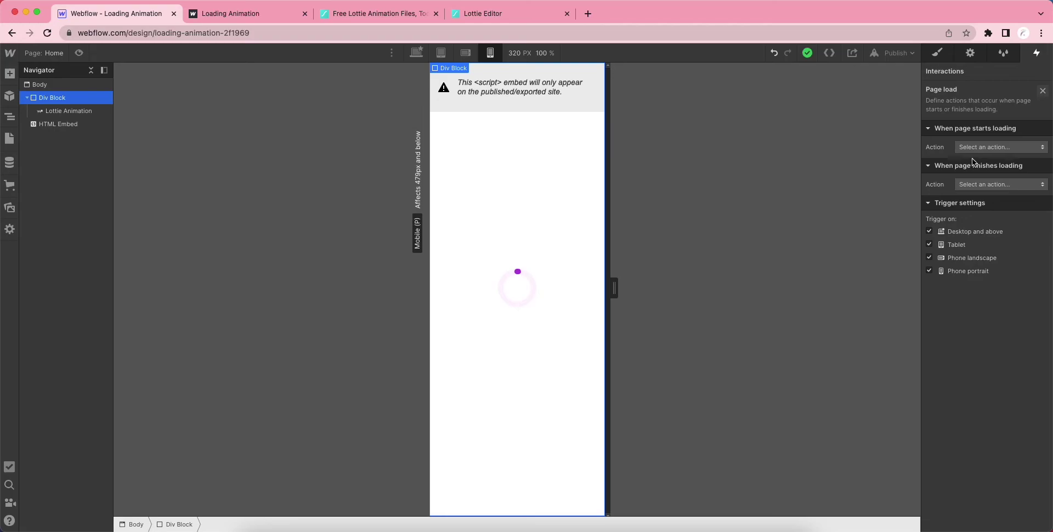
left_click(985, 148)
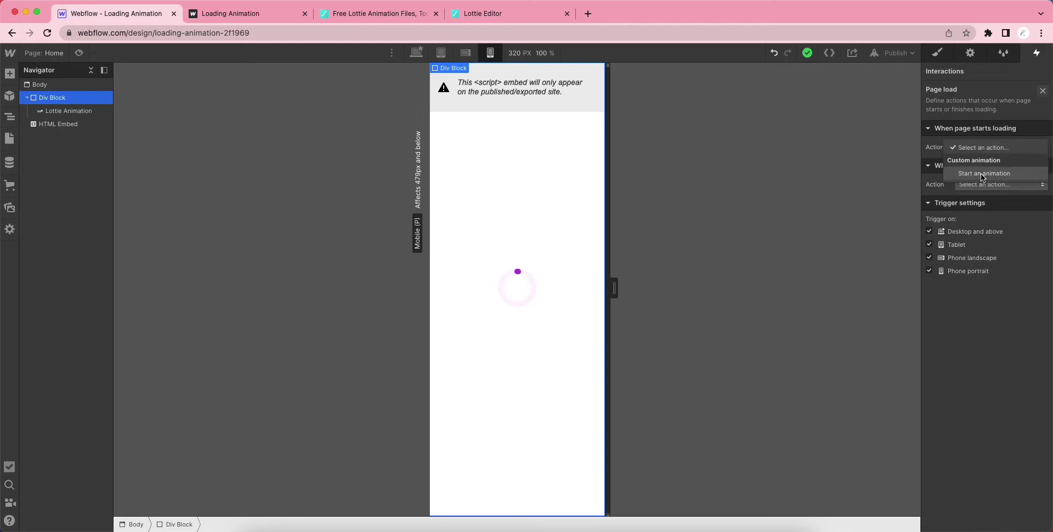
left_click(982, 174)
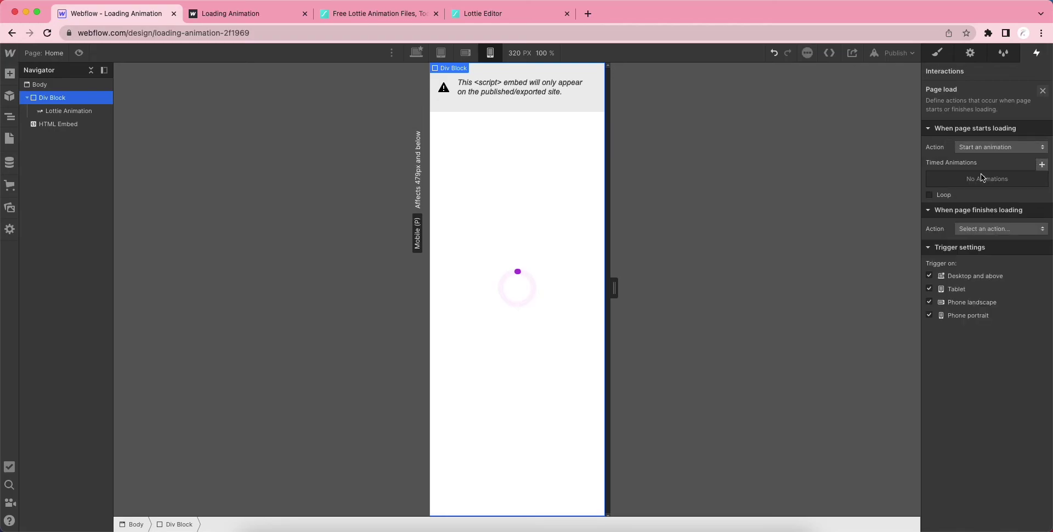
- Create a new timed animation named 'Show Loading'
left_click(1042, 165)
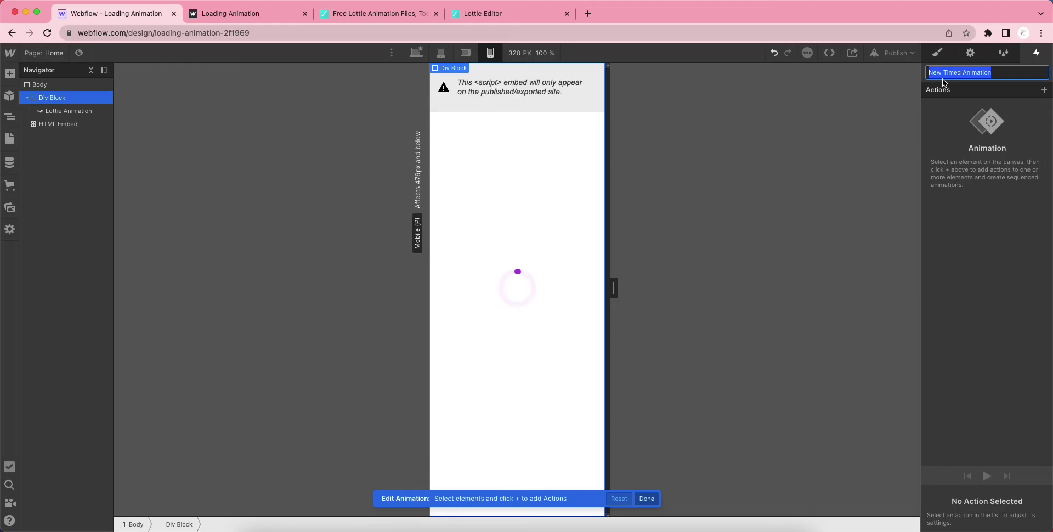
type("Loading")
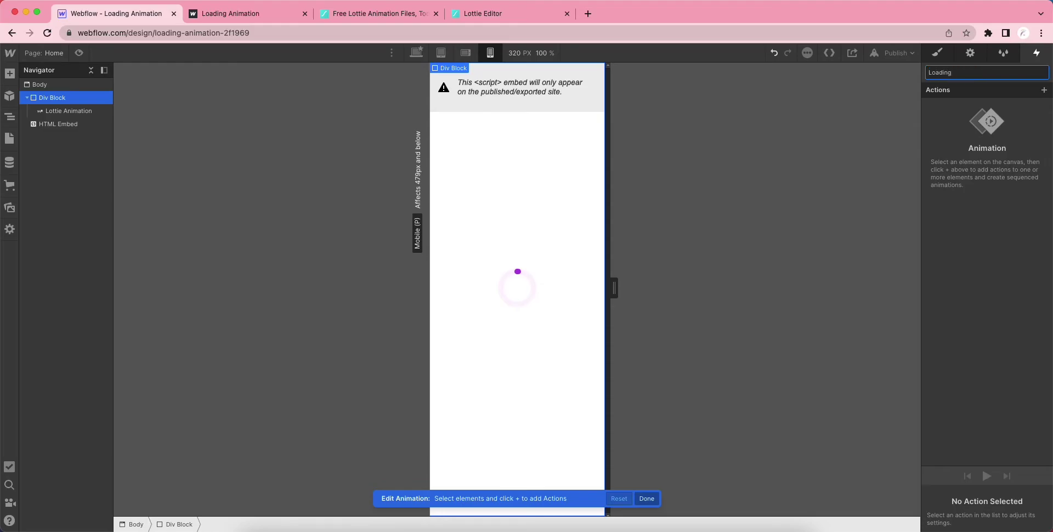
key("BackSpace")
key("BackSpace")
key("BackSpace")
key("BackSpace")
key("BackSpace")
key("BackSpace")
key("BackSpace")
type("Show Loading")
key("Return")
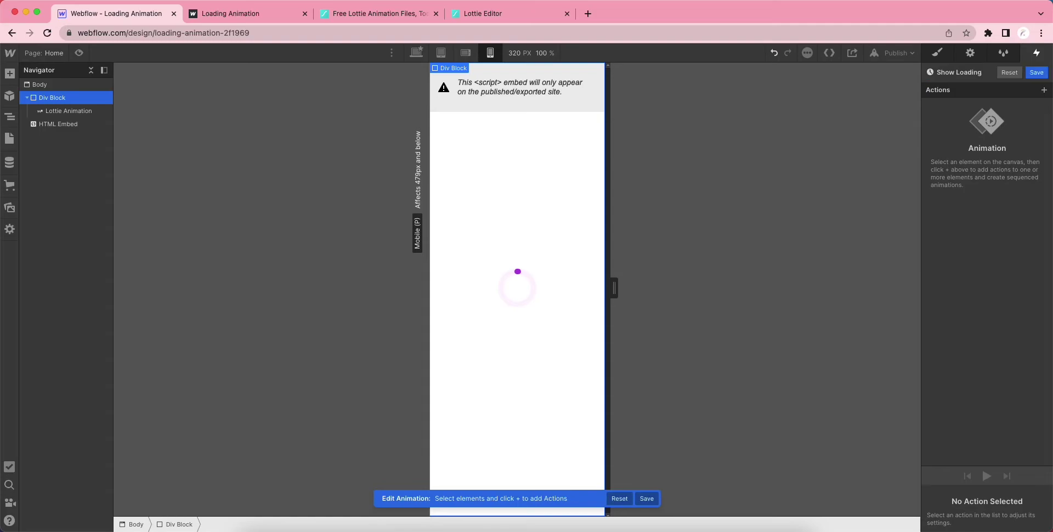
- Add a Hide/Show action setting the Div Block to display flex, and save
left_click(1044, 90)
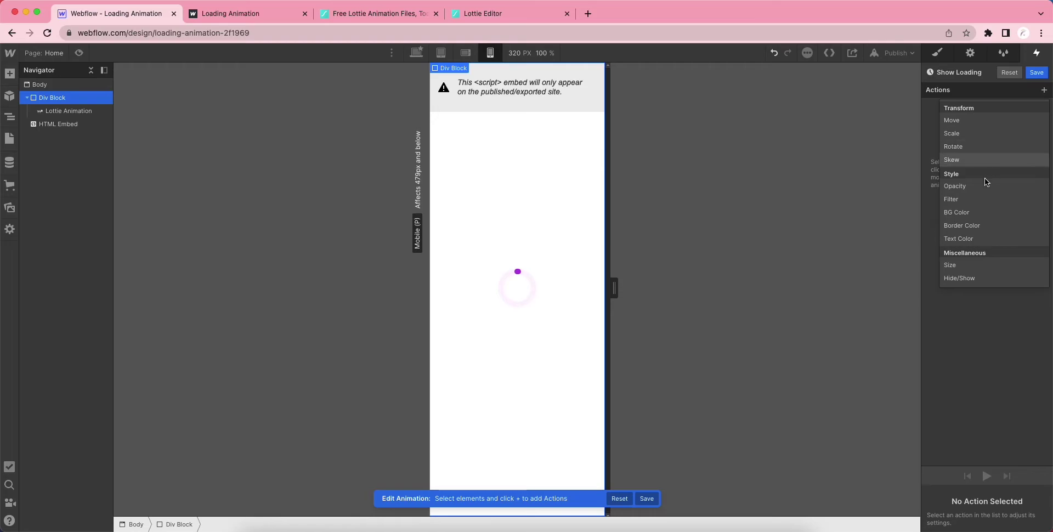
left_click(963, 278)
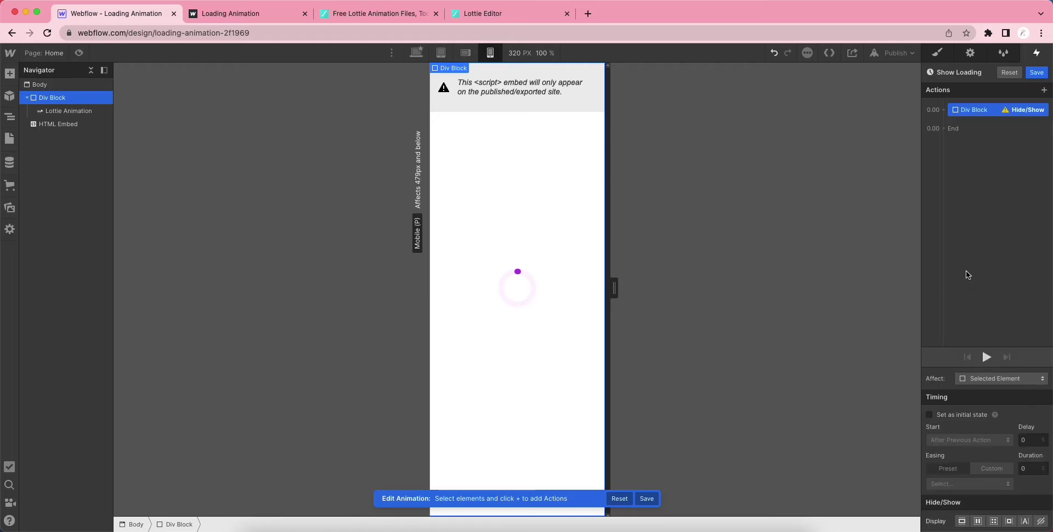
left_click(978, 522)
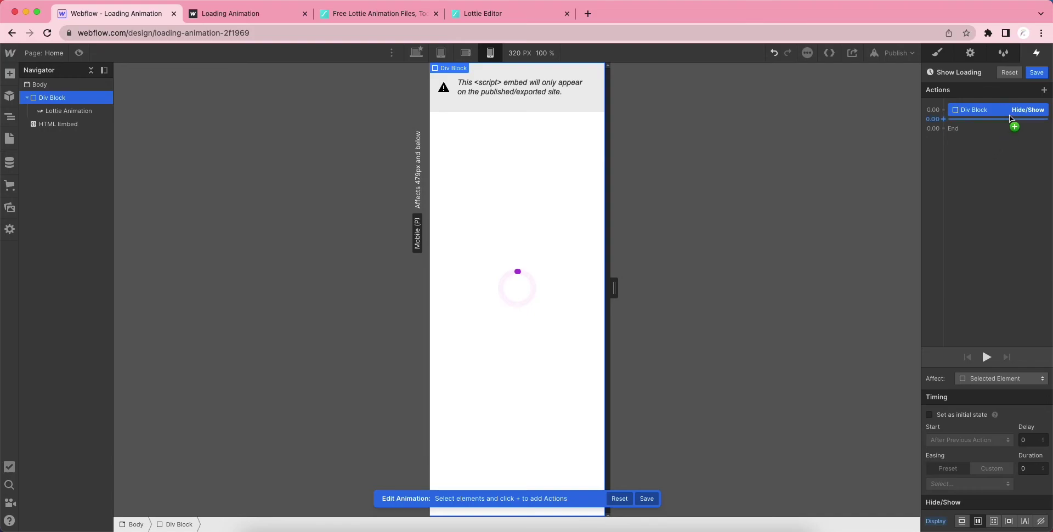
left_click(1036, 73)
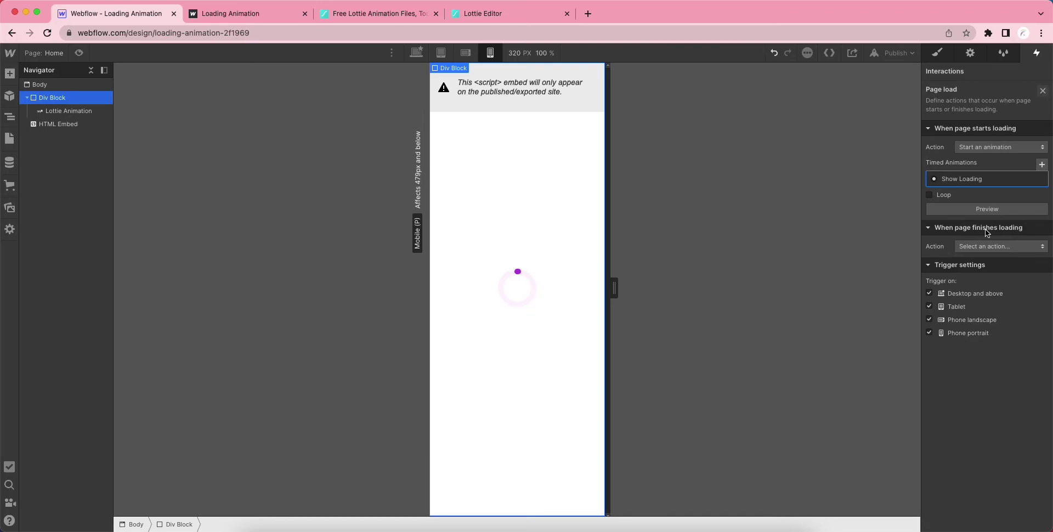
- Make page finish loading start a new timed animation named 'Hide Loading'
left_click(1006, 246)
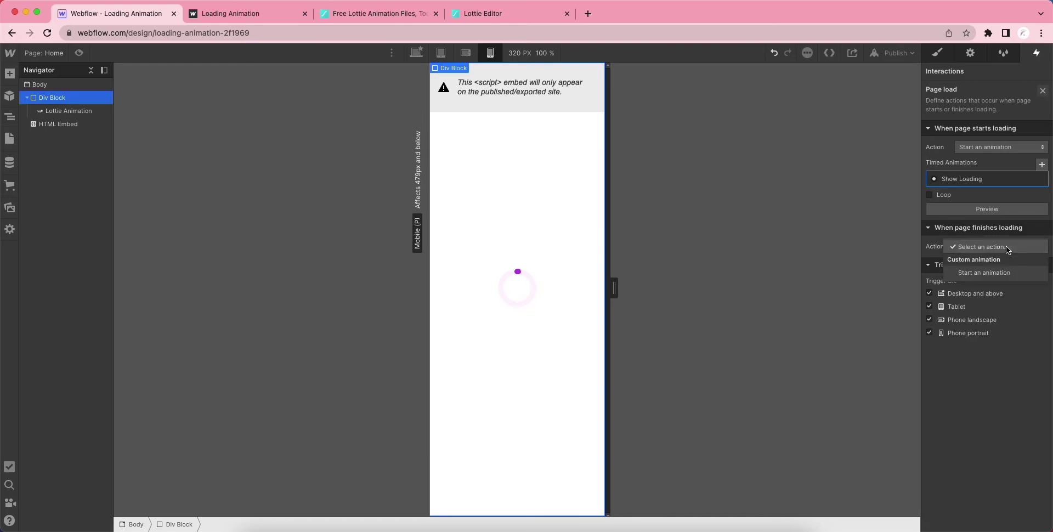
left_click(986, 273)
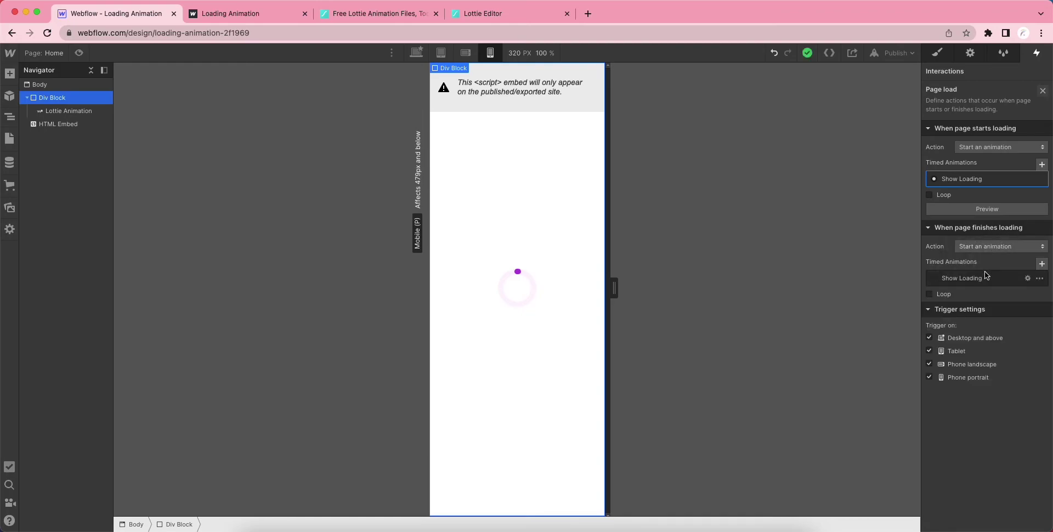
left_click(1042, 265)
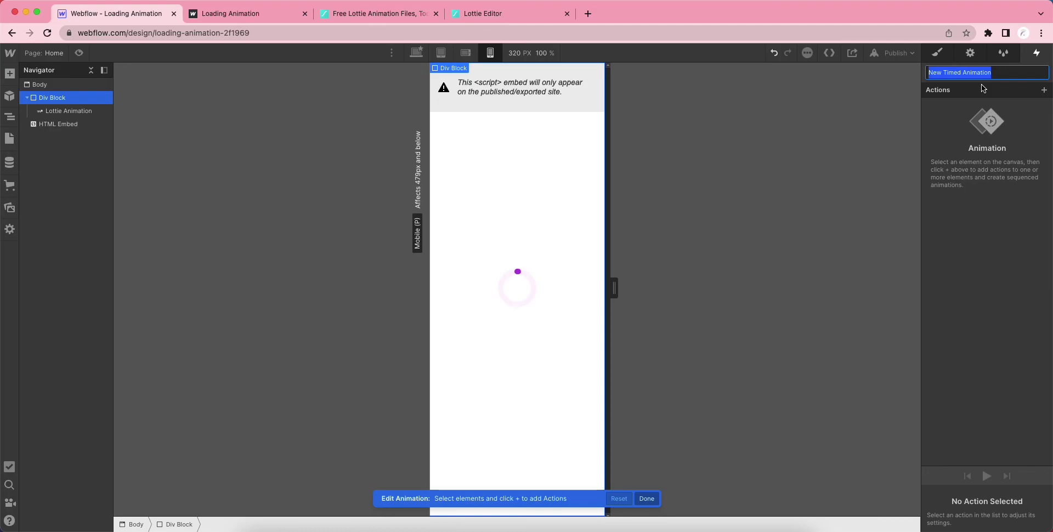
type("H")
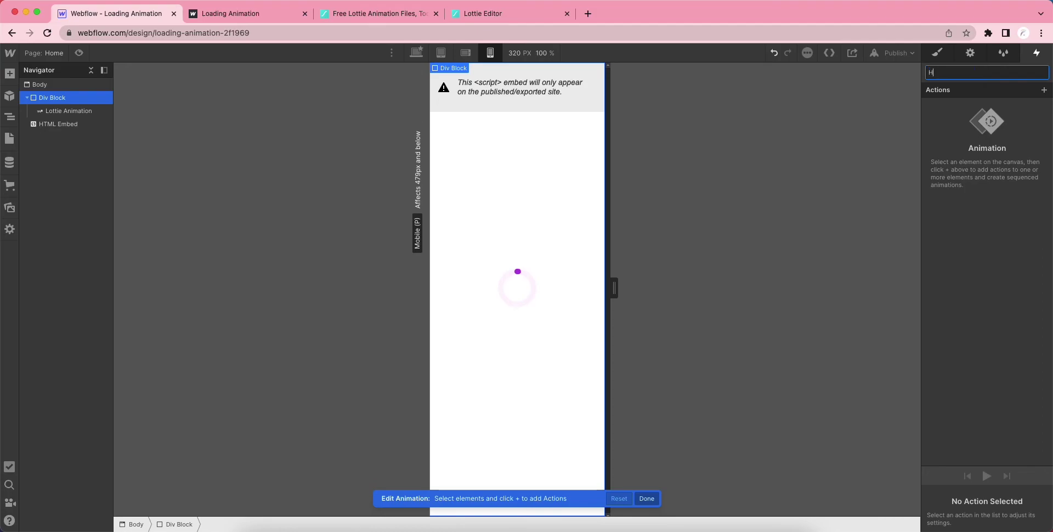
type("ide Loading")
key("Return")
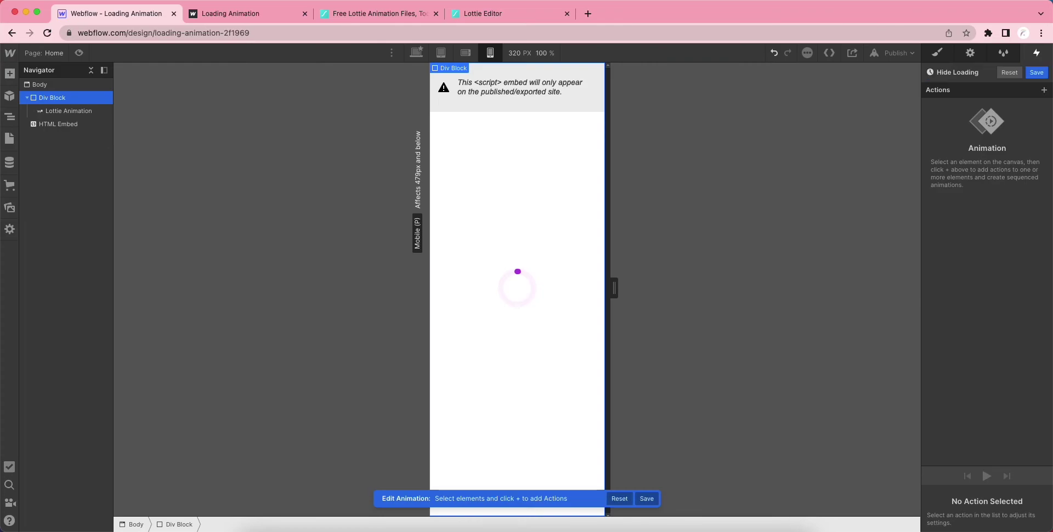
- Add a Hide/Show action setting the Div Block display to none, and save
left_click(1044, 93)
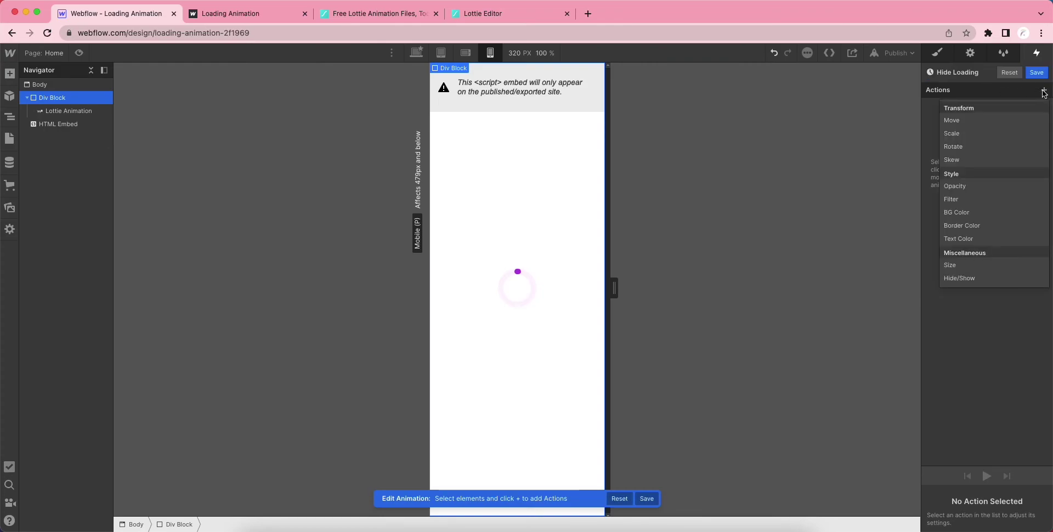
left_click(964, 281)
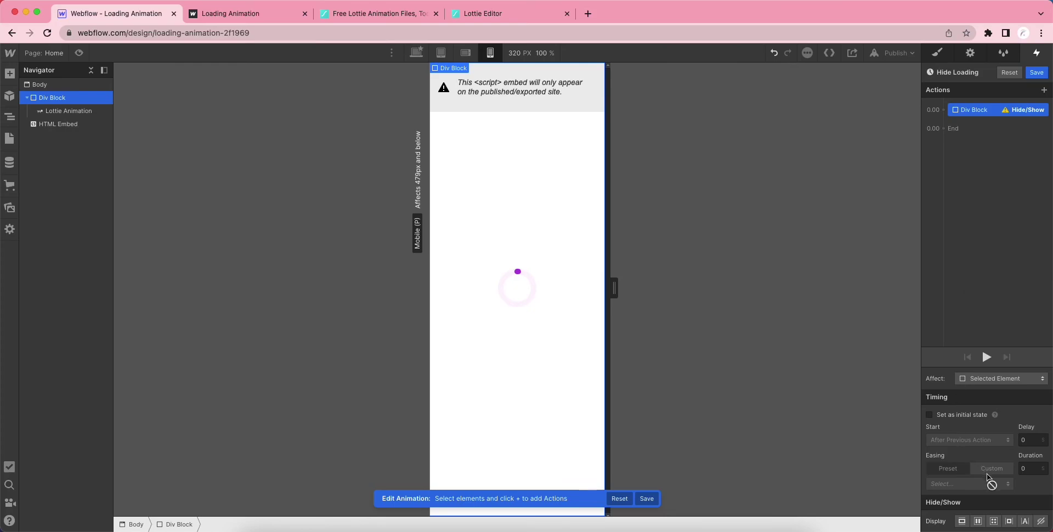
left_click(1040, 522)
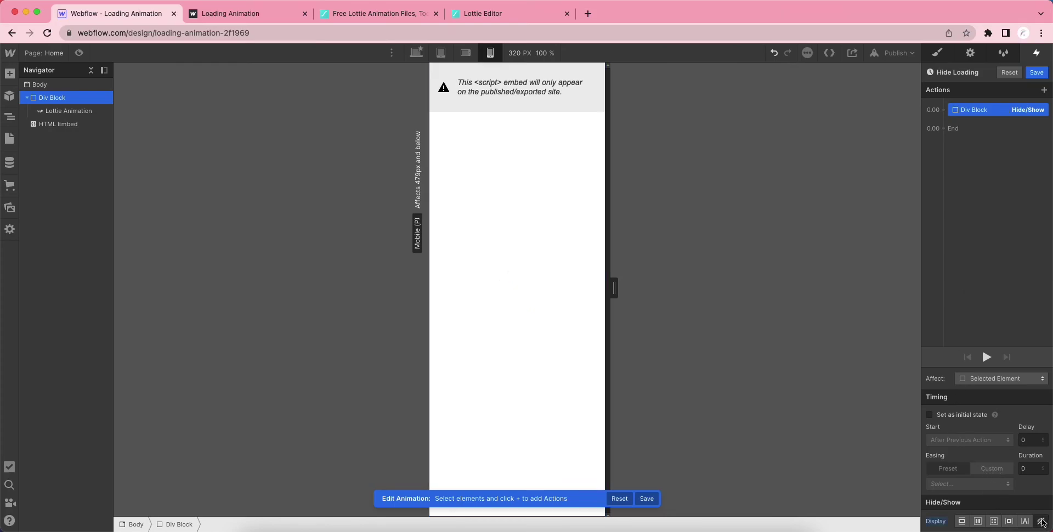
left_click(1036, 73)
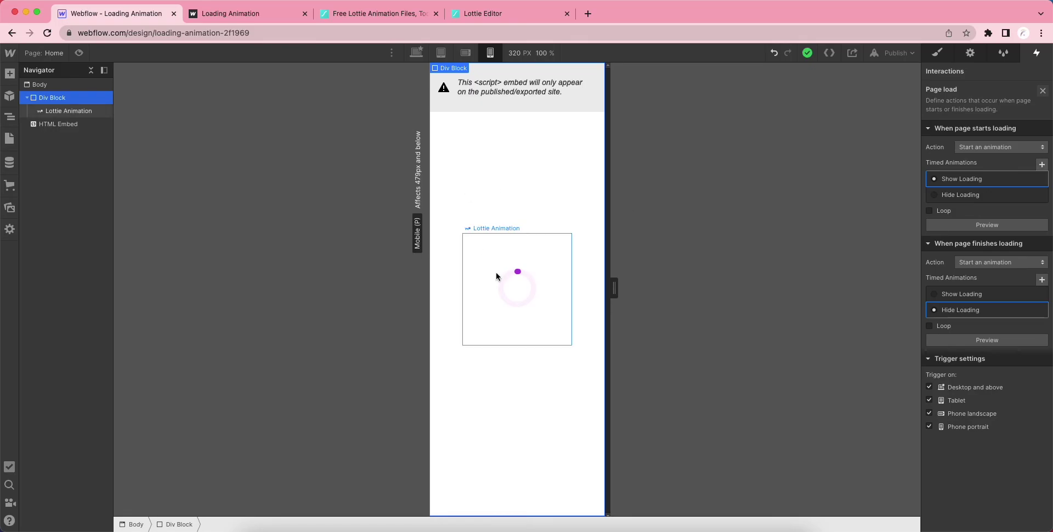
- Enable Loop in the Lottie Animation element's settings so the spinner repeats continuously
left_click(930, 211)
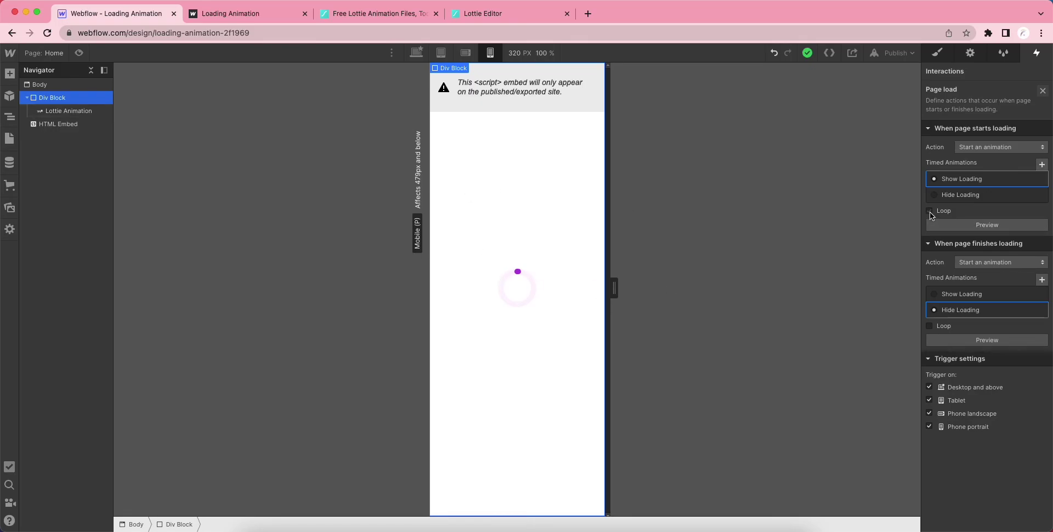
left_click(525, 248)
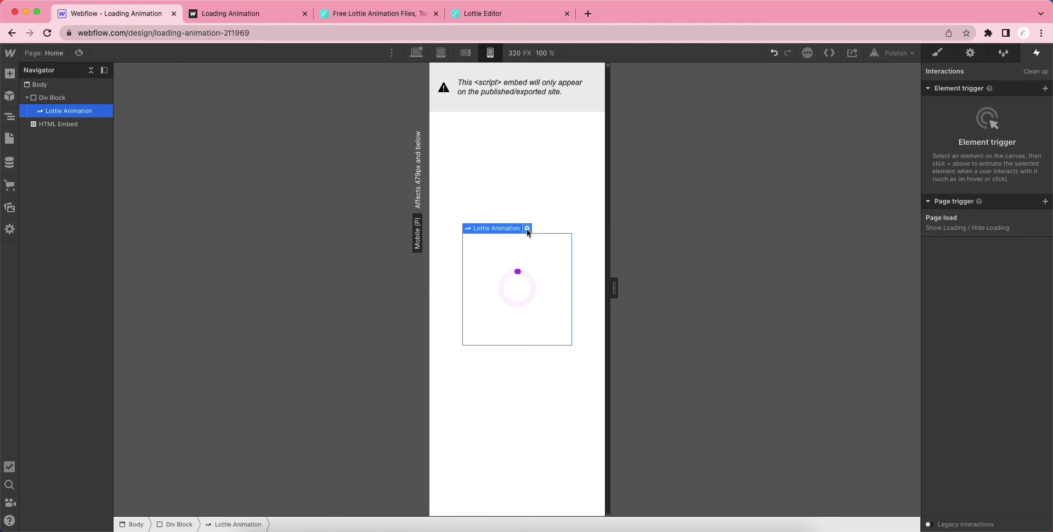
left_click(526, 228)
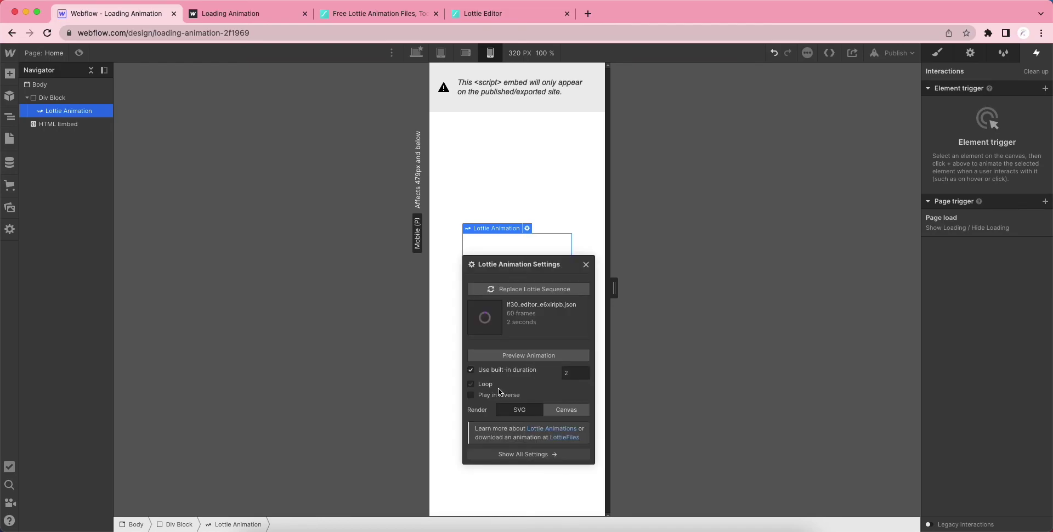
left_click(472, 384)
left_click(584, 265)
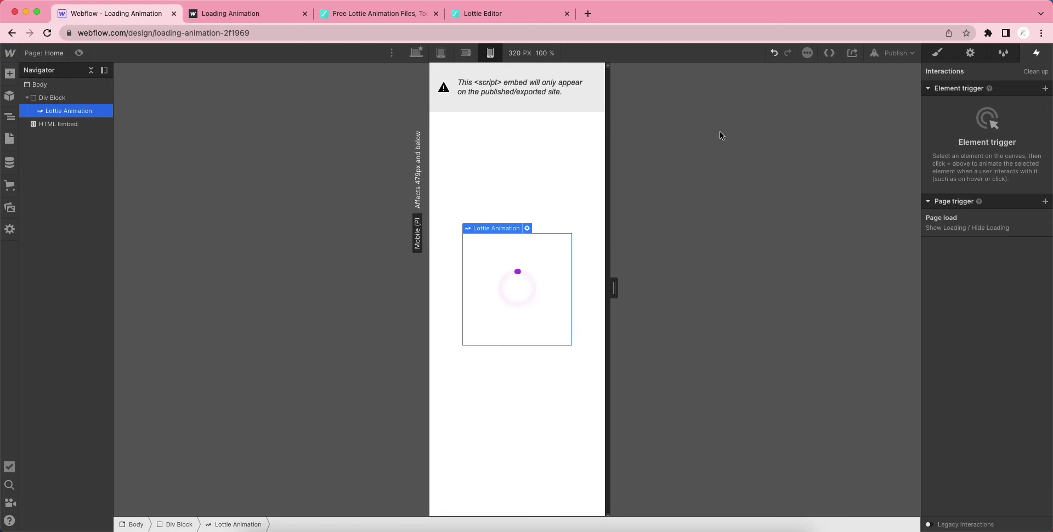
- Republish the site to the webflow.io domain and view the live Loading Animation page
left_click(891, 54)
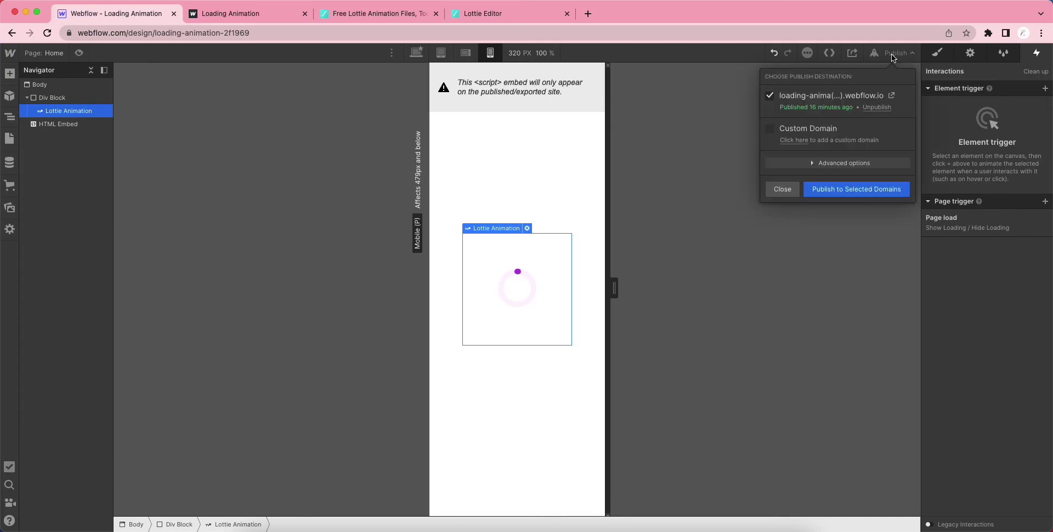
left_click(854, 190)
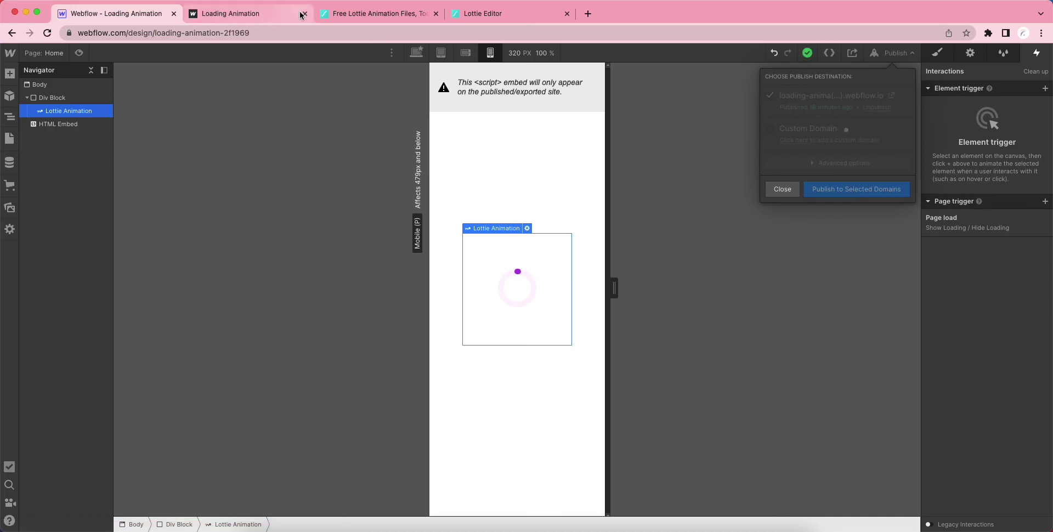
left_click(257, 16)
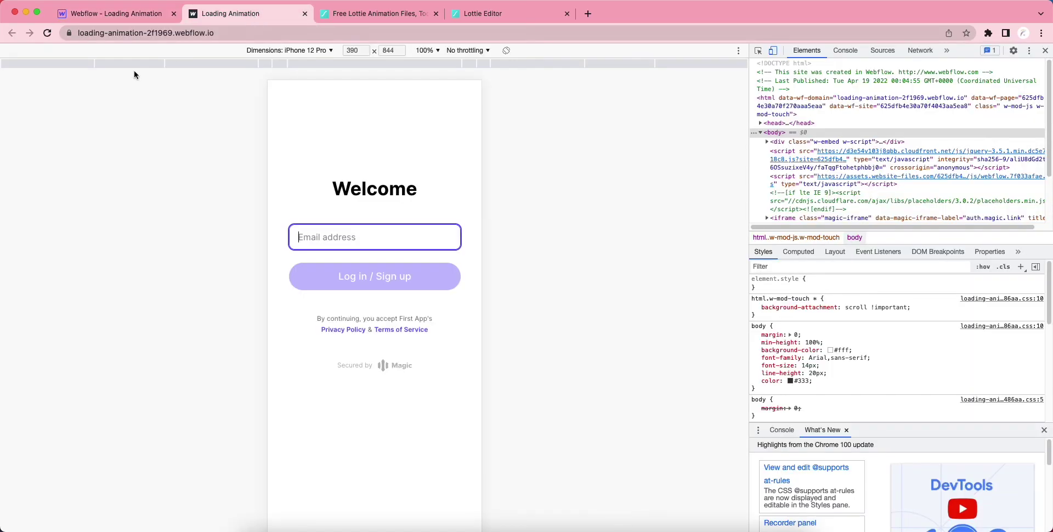
- Reload the published page twice to confirm the purple spinner shows before the Welcome form
left_click(48, 34)
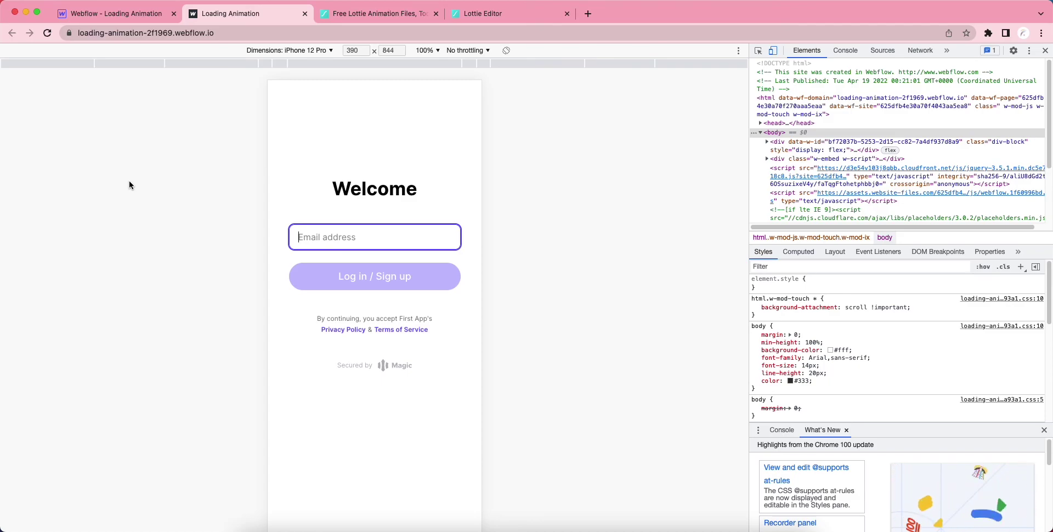
left_click(47, 33)
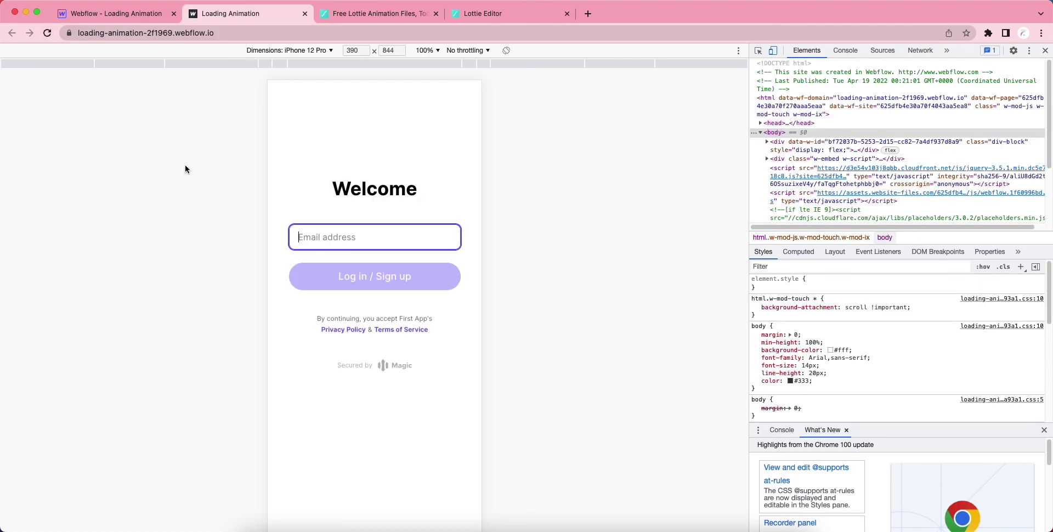
- Close the Edupia animation details in LottieFiles and return to the Webflow Designer
left_click(409, 18)
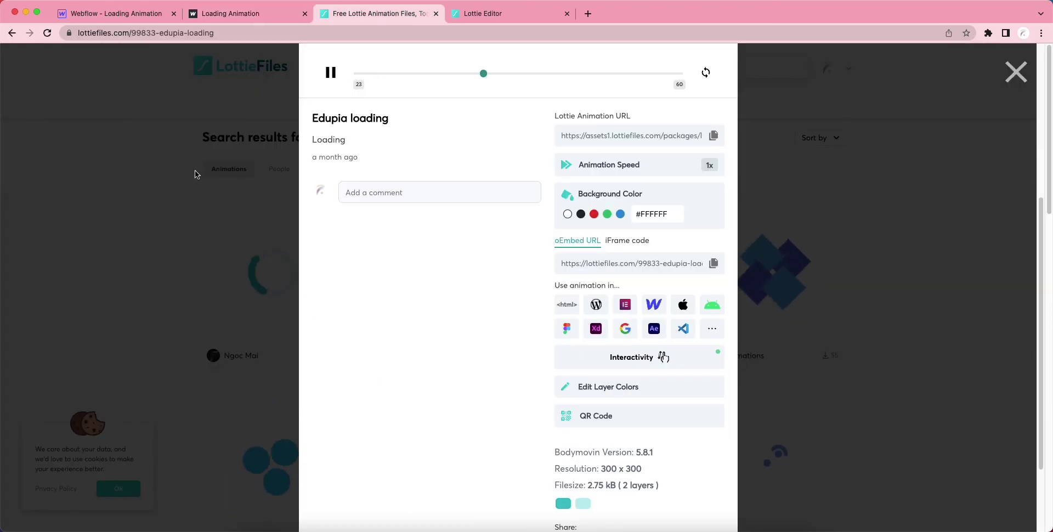
left_click(134, 191)
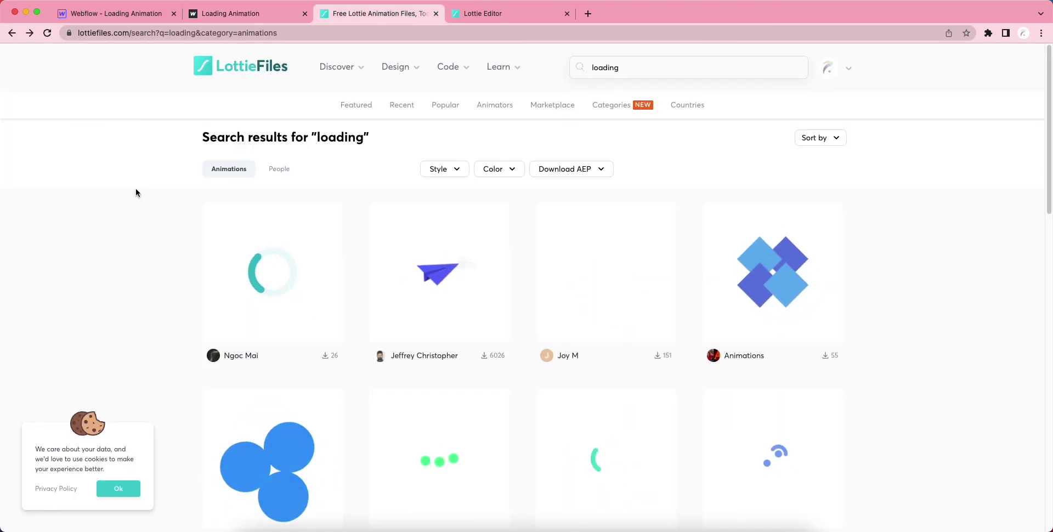
left_click(148, 21)
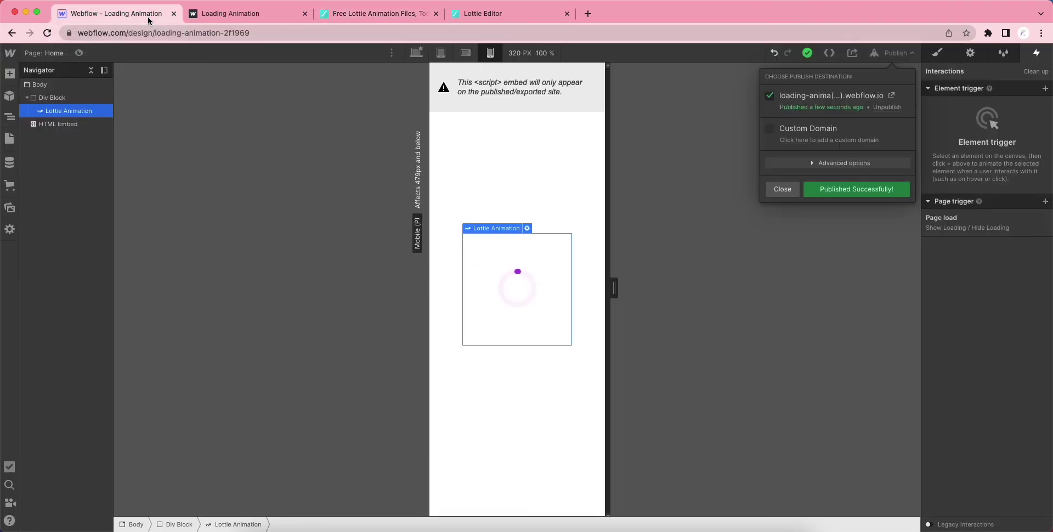